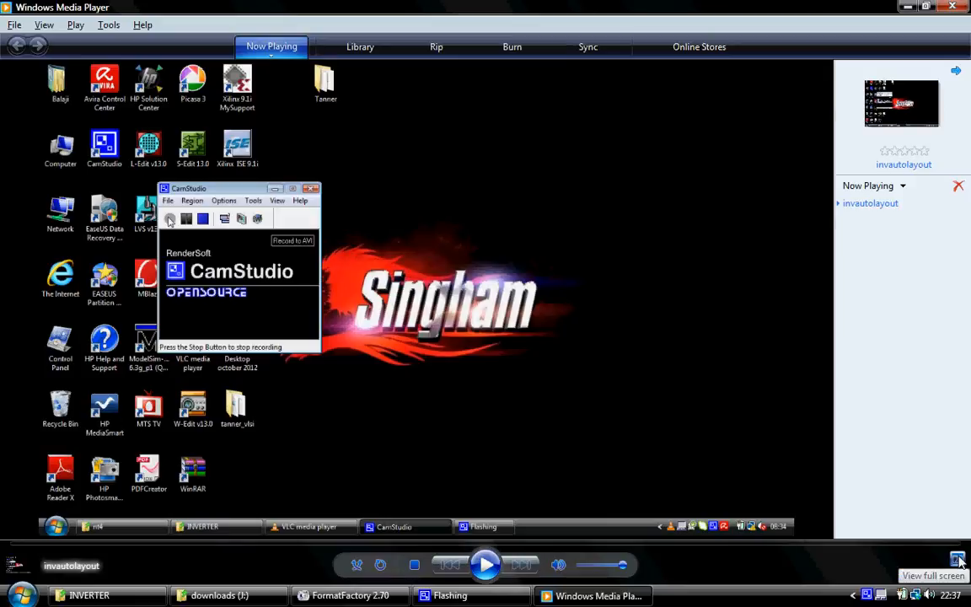
Play the invautolayout video in full-screen view
left_click(958, 560)
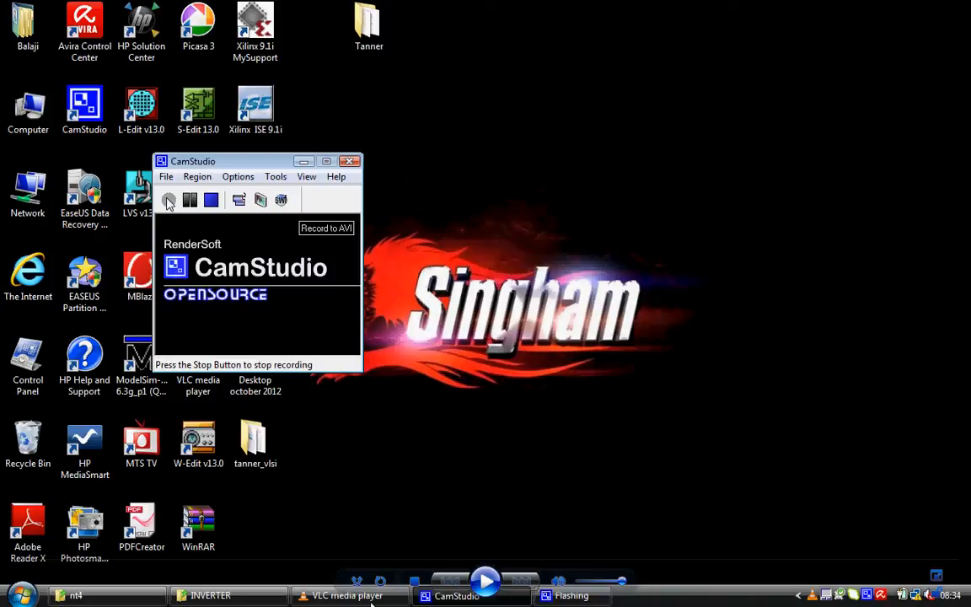
left_click(487, 582)
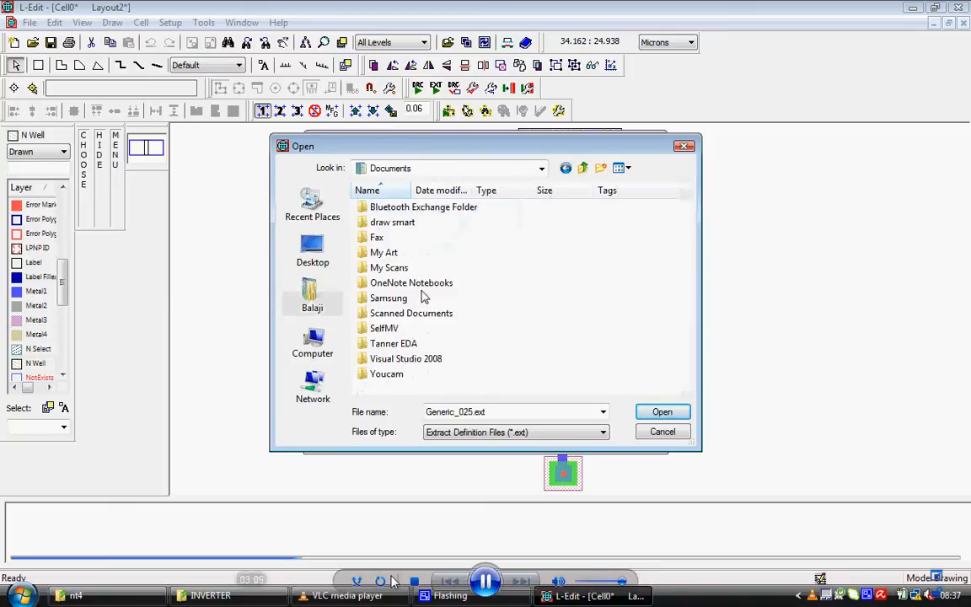
Set the extract definition file to Generic_025.ext from Documents\Tanner EDA\Tanner Tools v13.0\Libraries\Generic0_25um
double_click(392, 339)
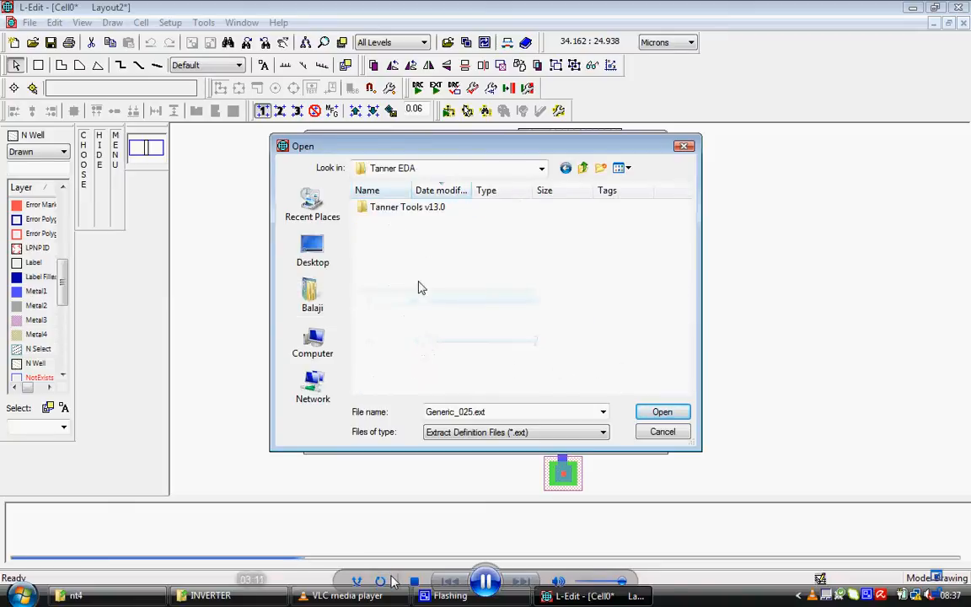
double_click(425, 208)
double_click(421, 223)
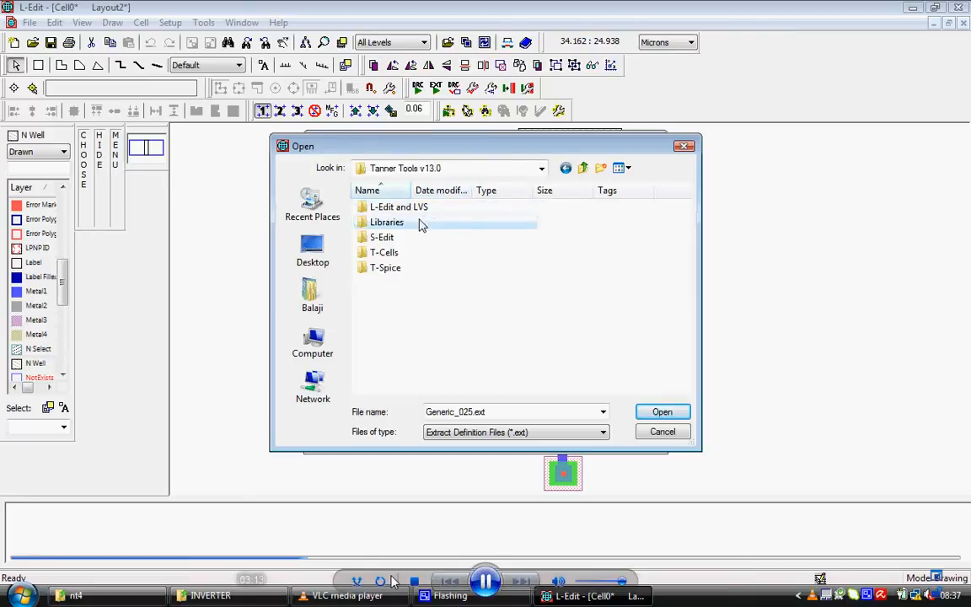
double_click(409, 238)
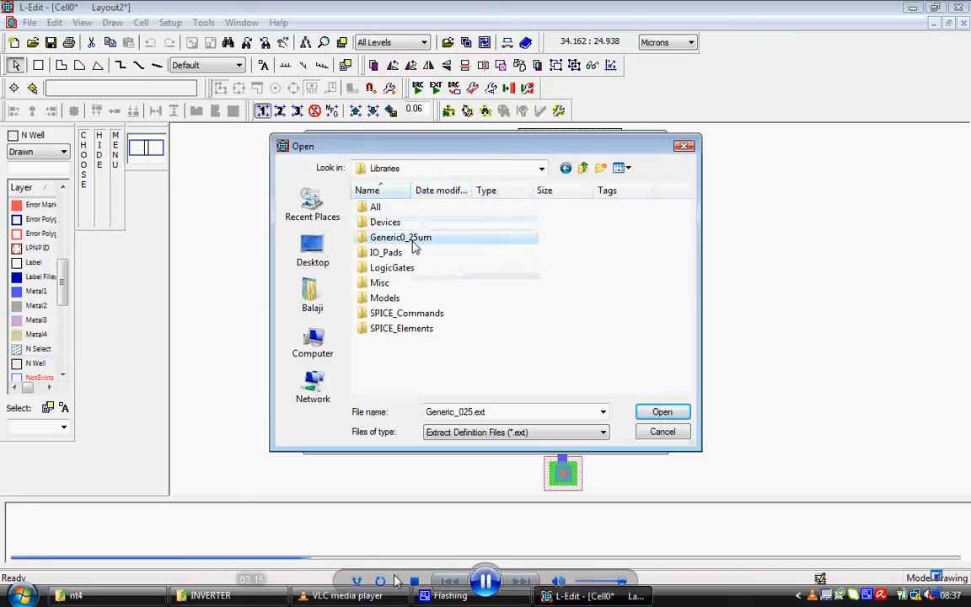
left_click(642, 412)
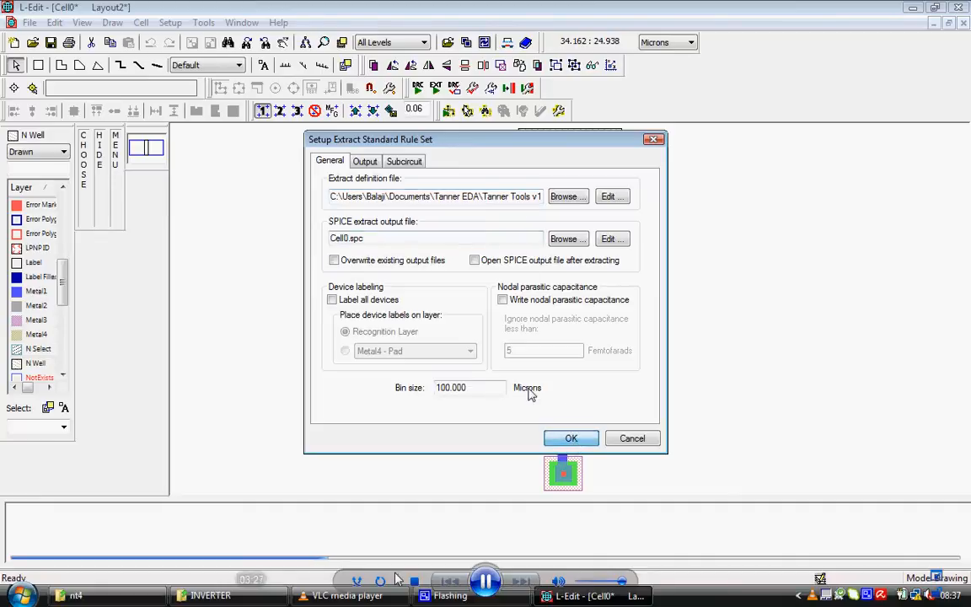
Browse for the SPICE extract output location and go to the folder E:\EDA\nt4
left_click(566, 239)
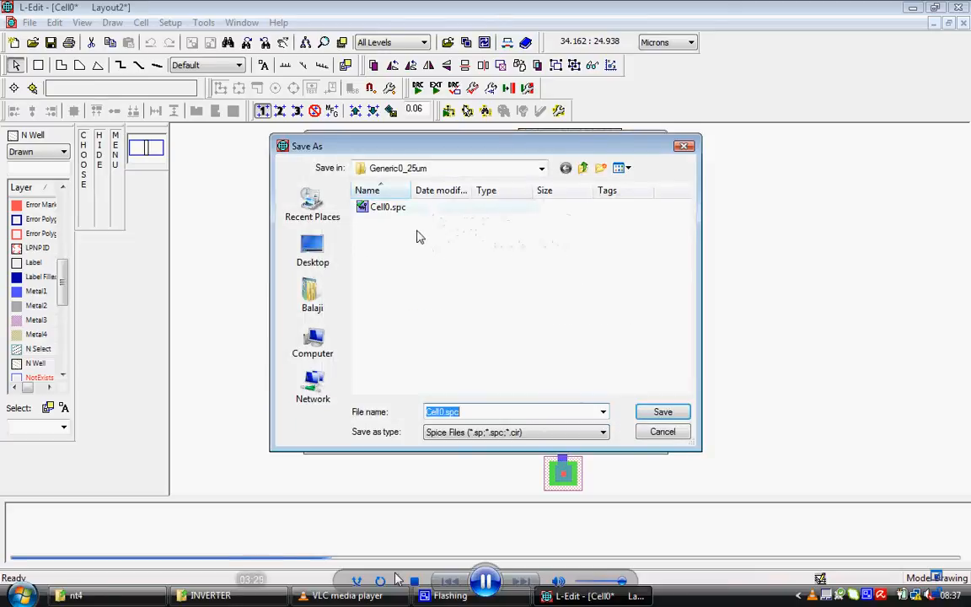
left_click(583, 169)
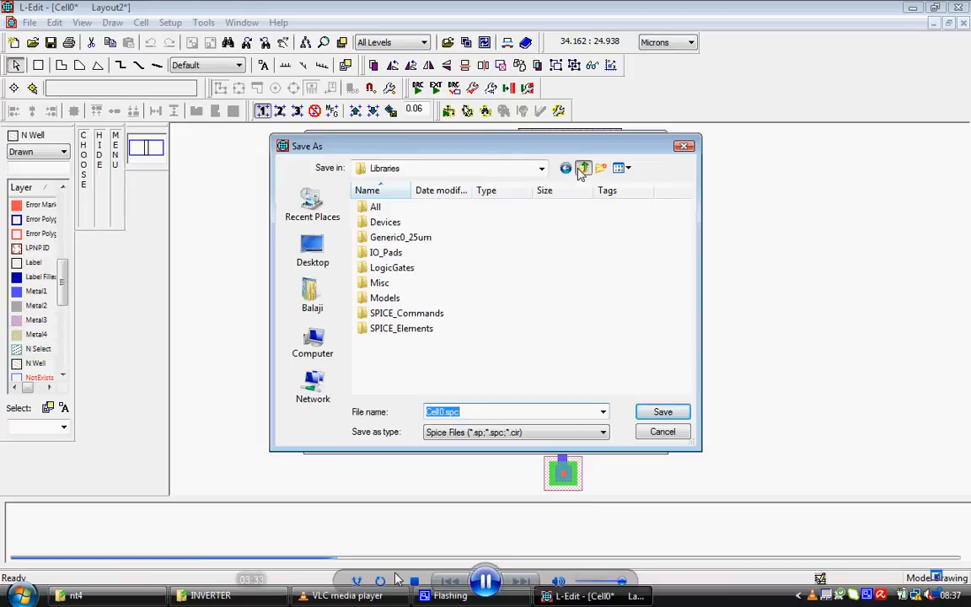
left_click(582, 169)
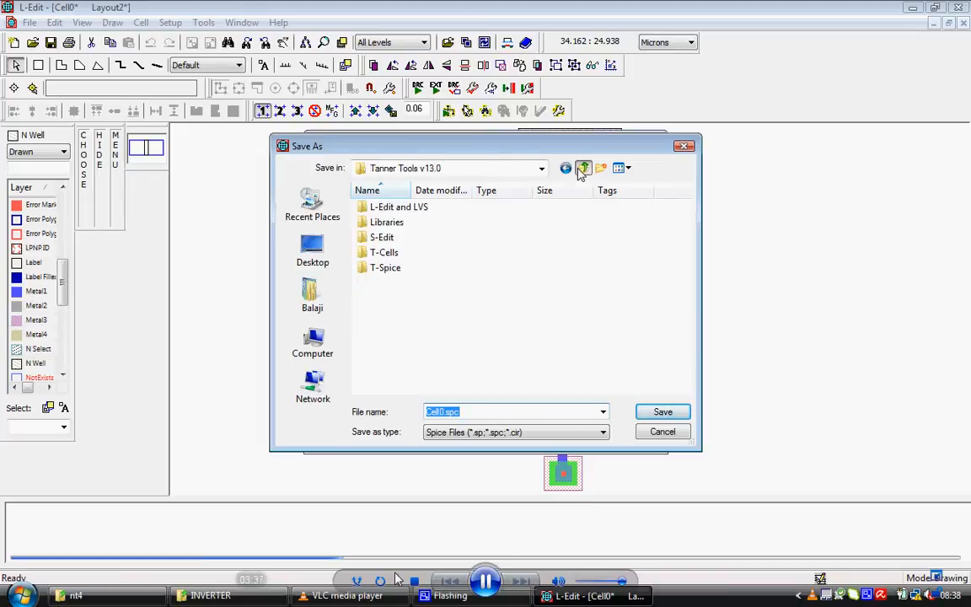
left_click(582, 169)
left_click(583, 169)
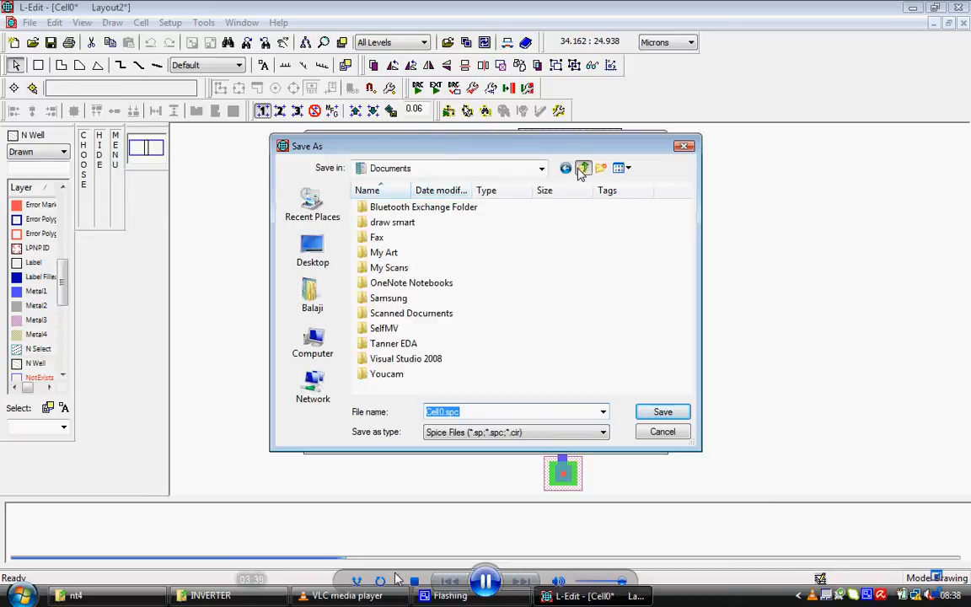
left_click(583, 168)
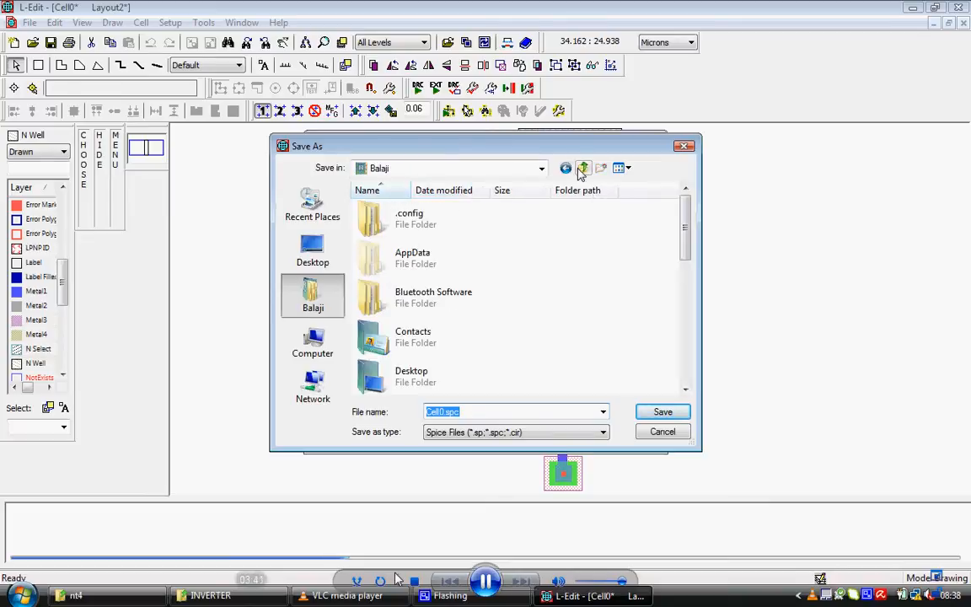
left_click(582, 168)
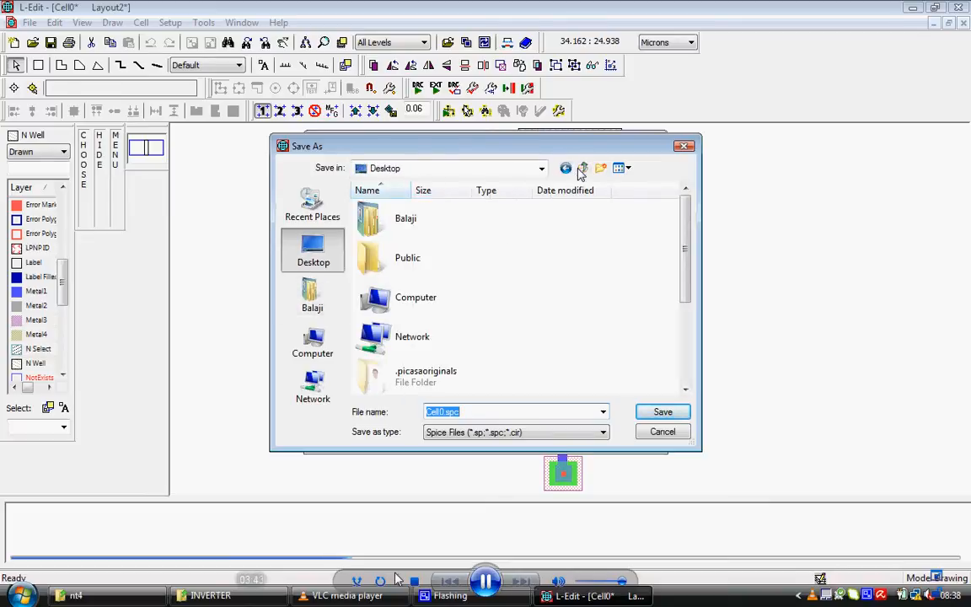
double_click(413, 297)
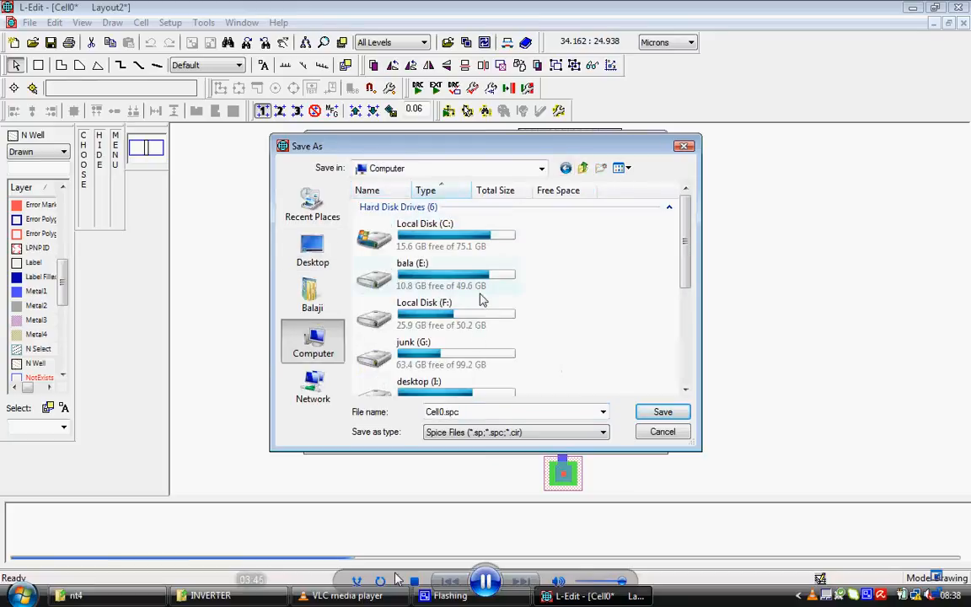
double_click(430, 268)
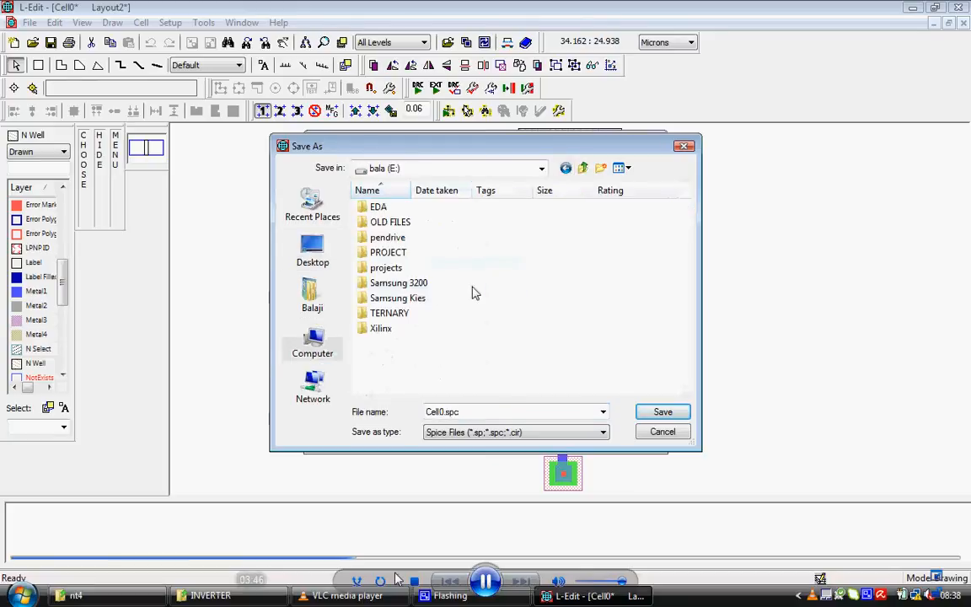
double_click(403, 209)
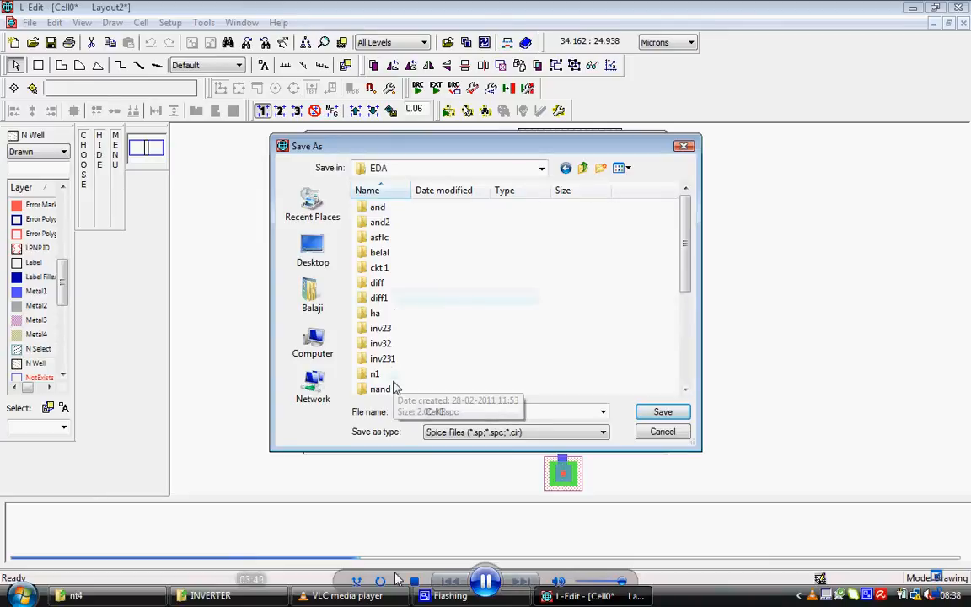
scroll(394, 386, "down", 2)
double_click(376, 391)
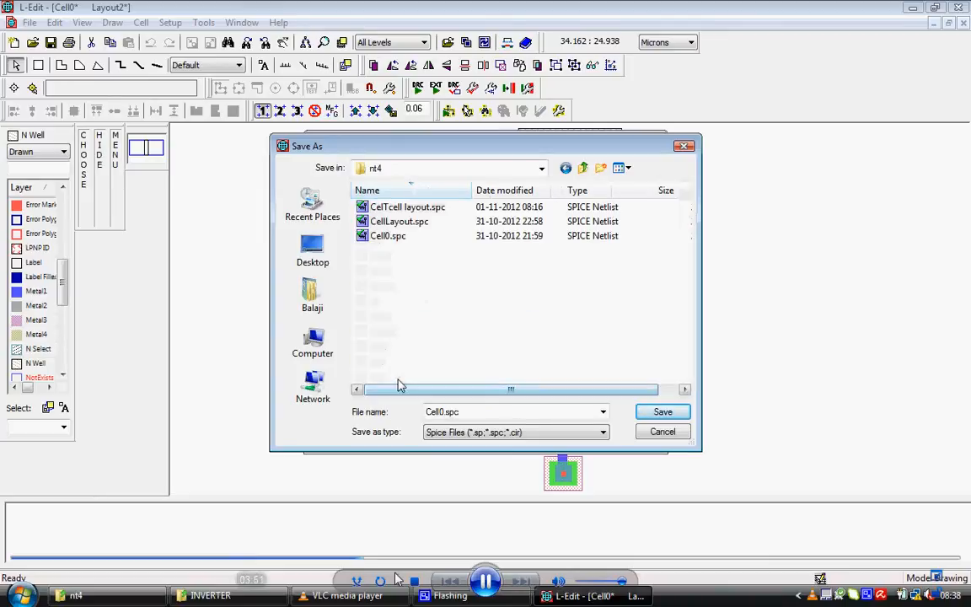
Name the SPICE extract output file Cellautolayoutinvb.spc and accept it
double_click(447, 412)
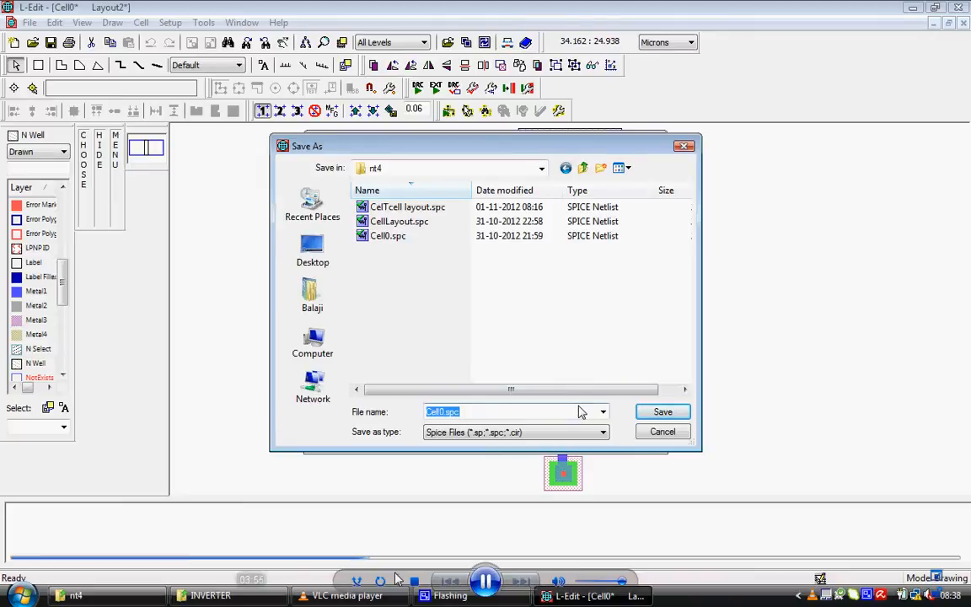
key("Left")
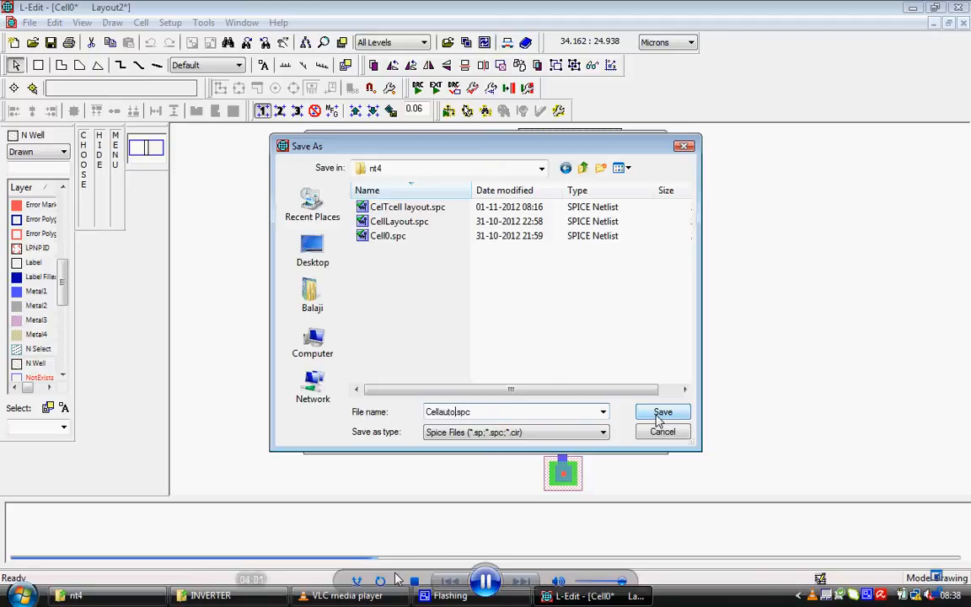
type("youtinvb")
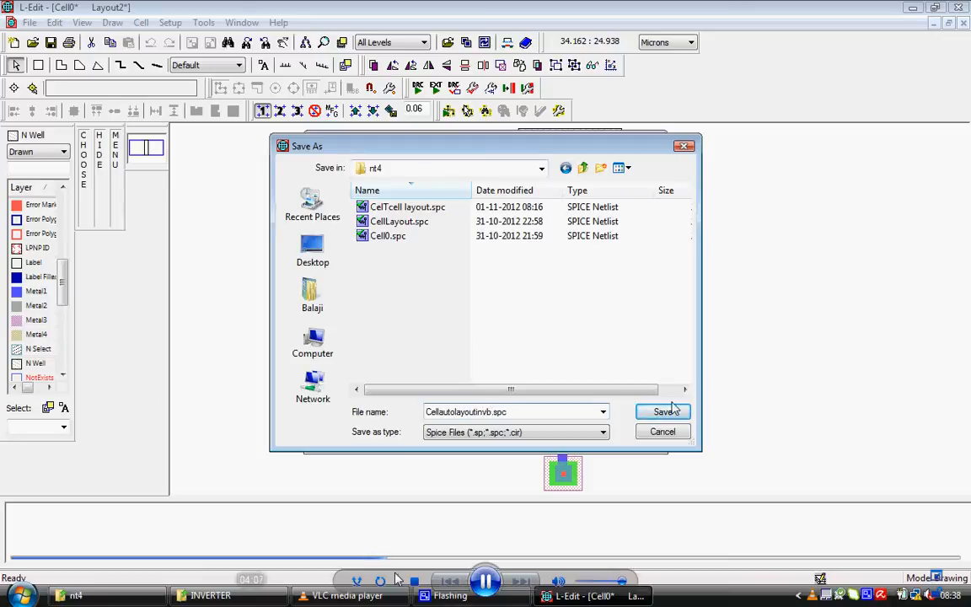
left_click(670, 413)
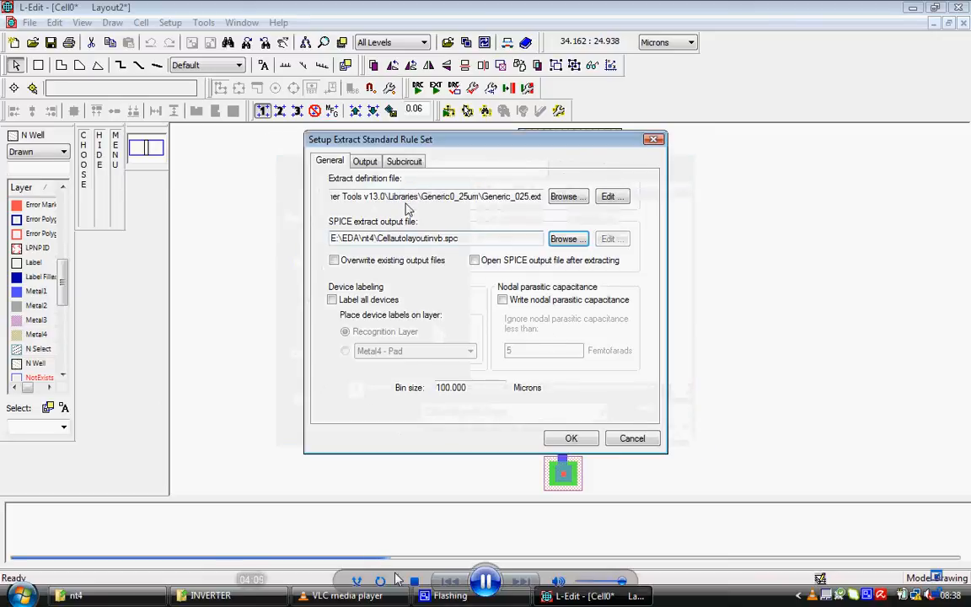
Clear the SPICE include statement in the extract output settings and run Extract on the active cell
left_click(365, 160)
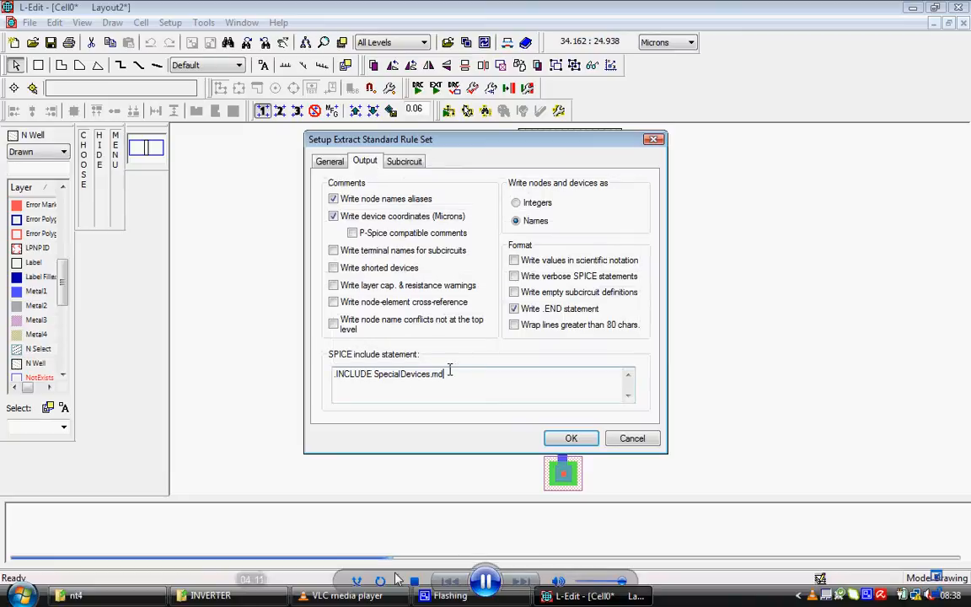
left_click_drag(450, 370, 231, 362)
key("Delete")
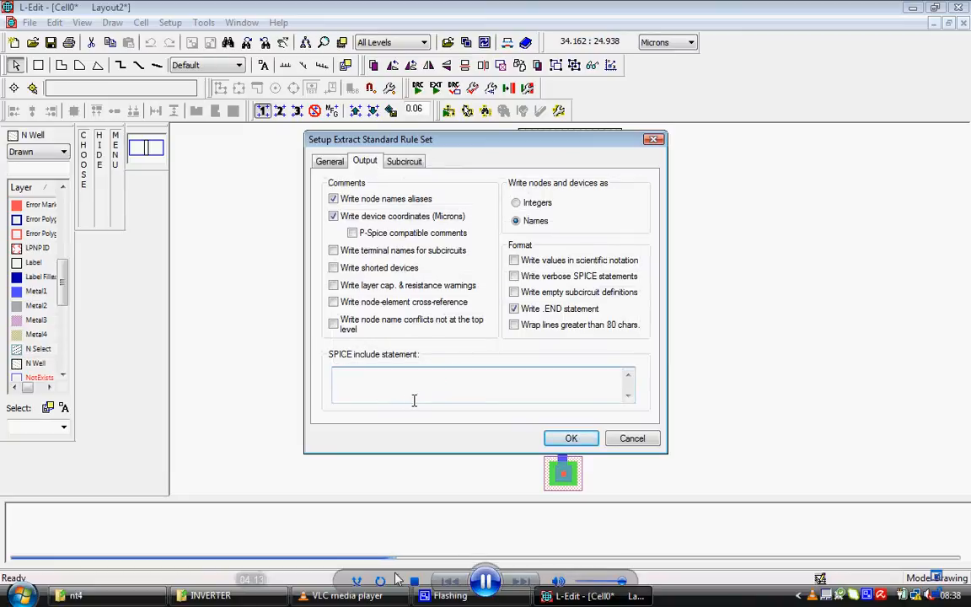
left_click(558, 440)
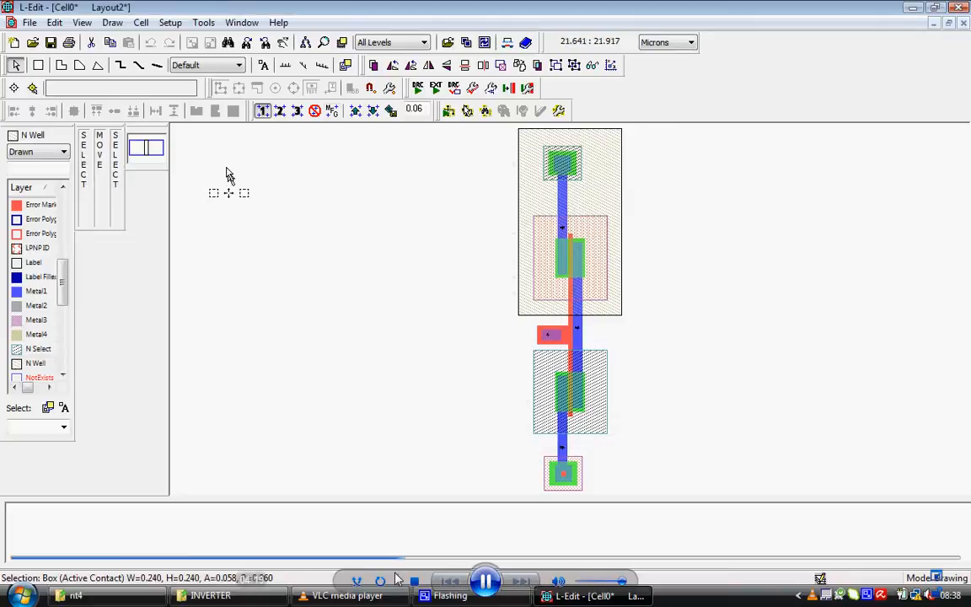
left_click(434, 88)
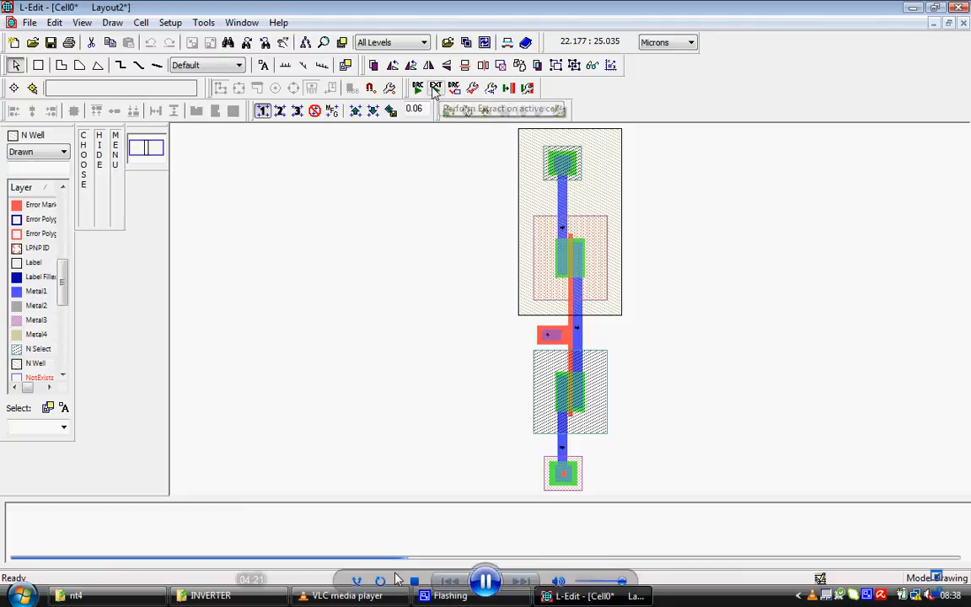
Save the layout as inverterautoLayout.tdb in the folder E:\EDA\nt4
left_click(50, 42)
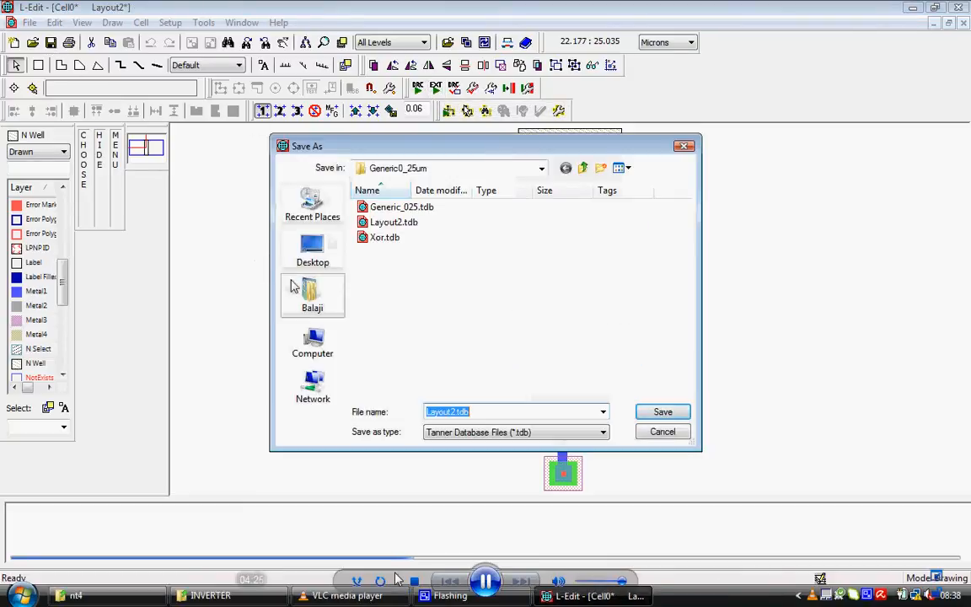
left_click(313, 344)
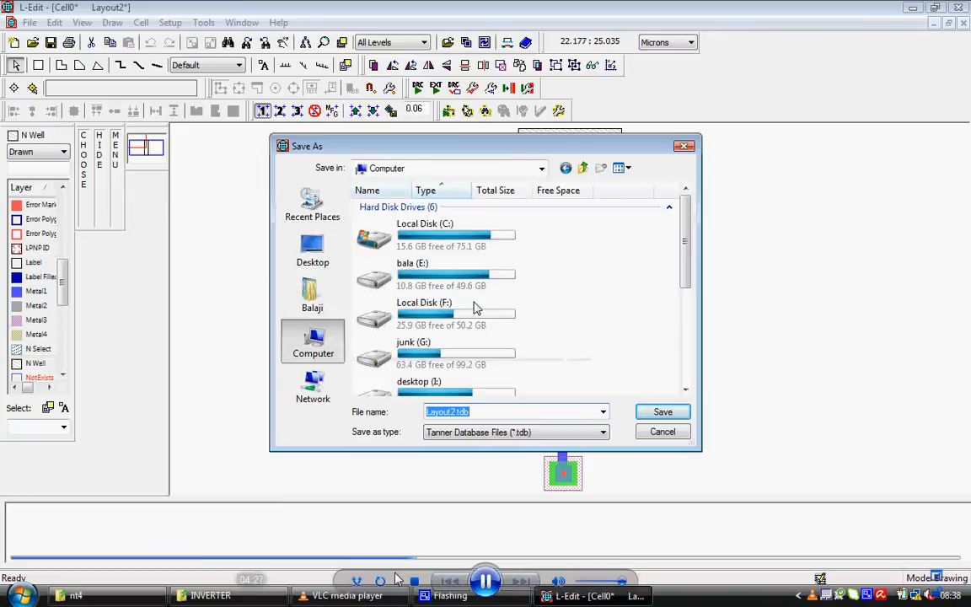
double_click(458, 283)
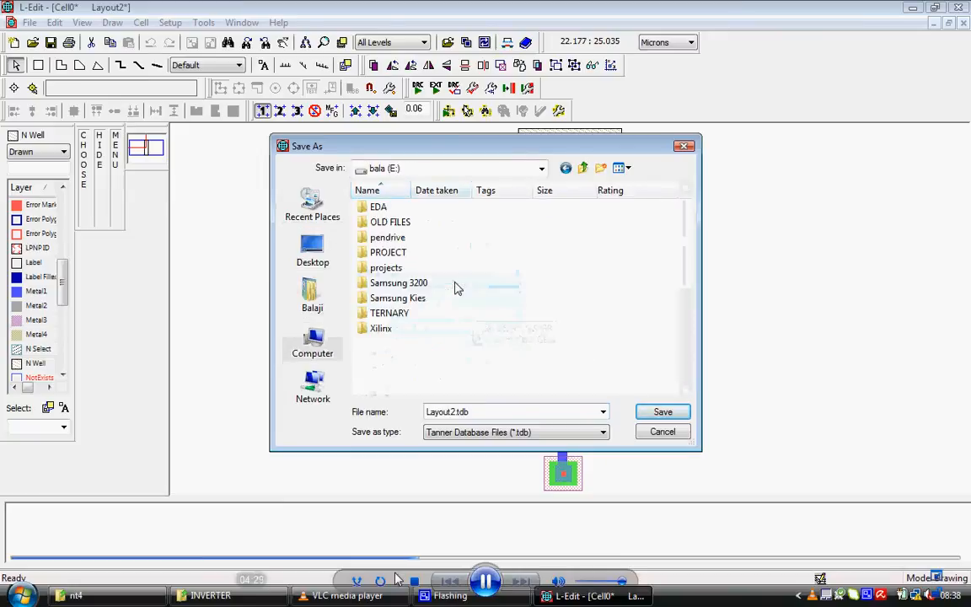
double_click(386, 206)
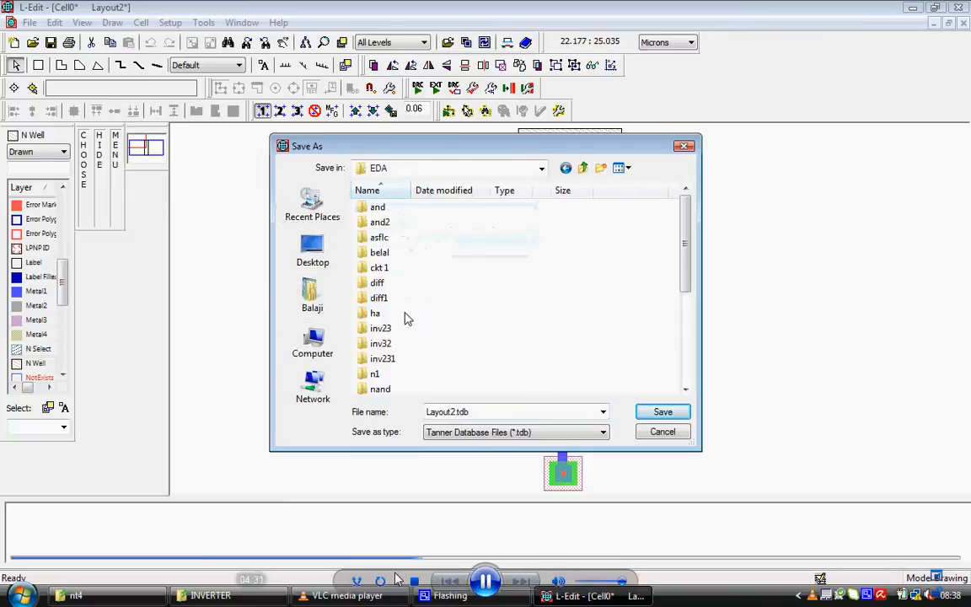
scroll(407, 311, "down", 3)
double_click(396, 319)
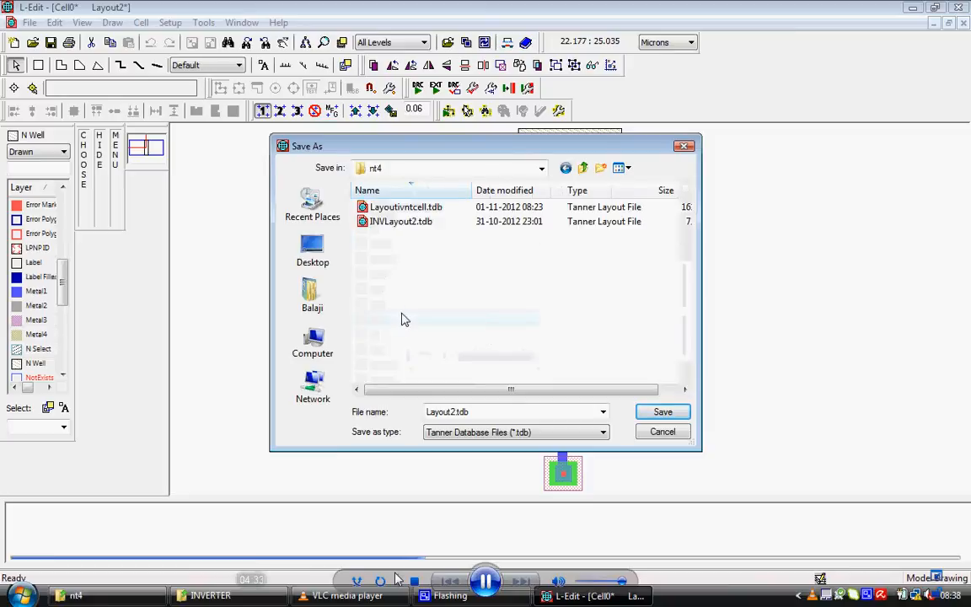
double_click(433, 412)
left_click(427, 410)
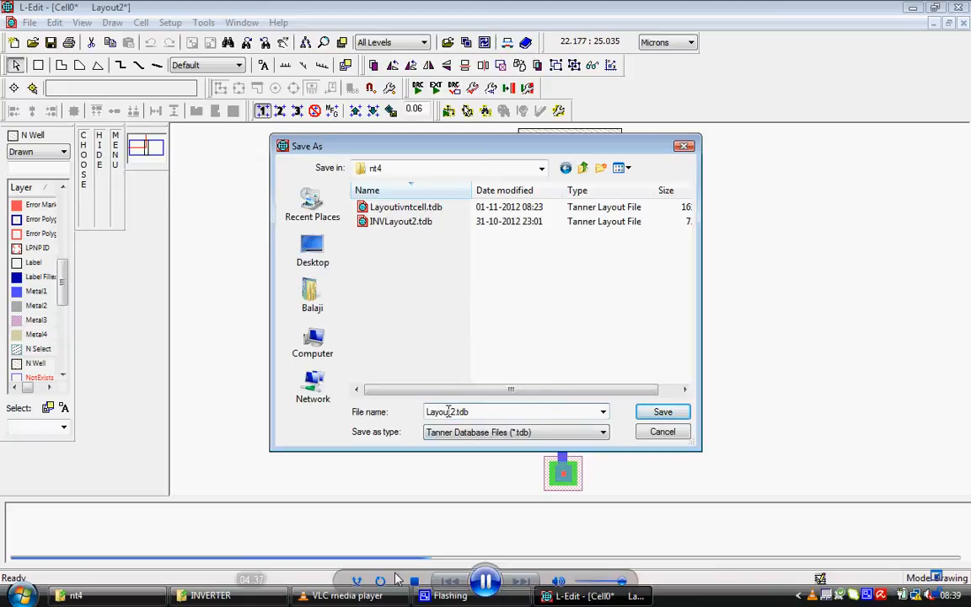
key("Delete")
type("invert")
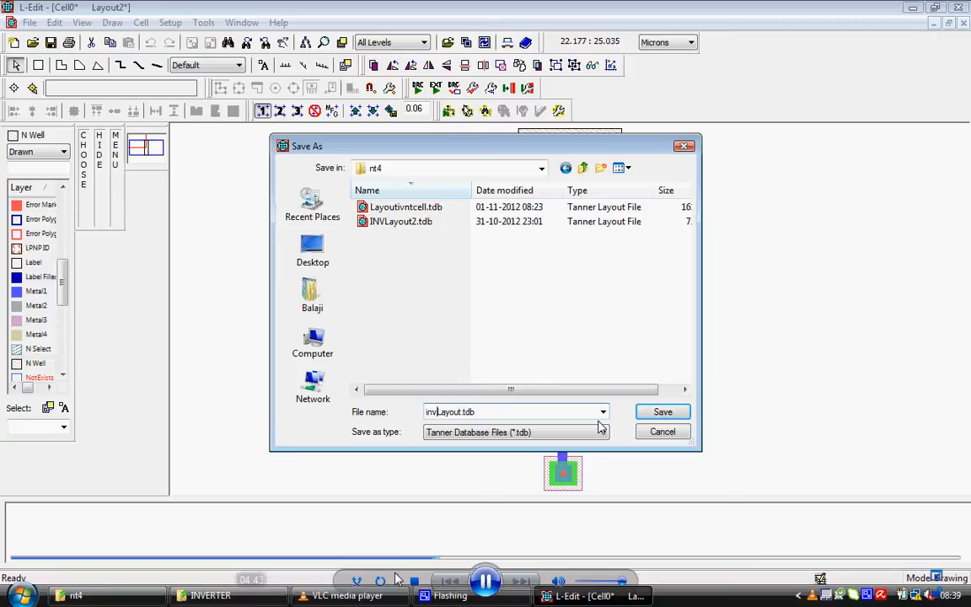
type("erauto")
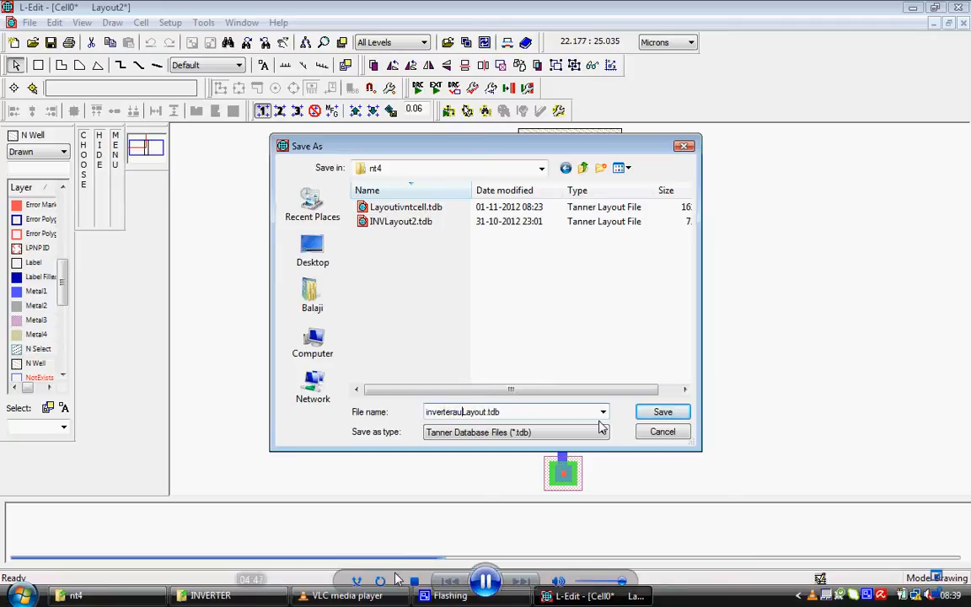
left_click(647, 412)
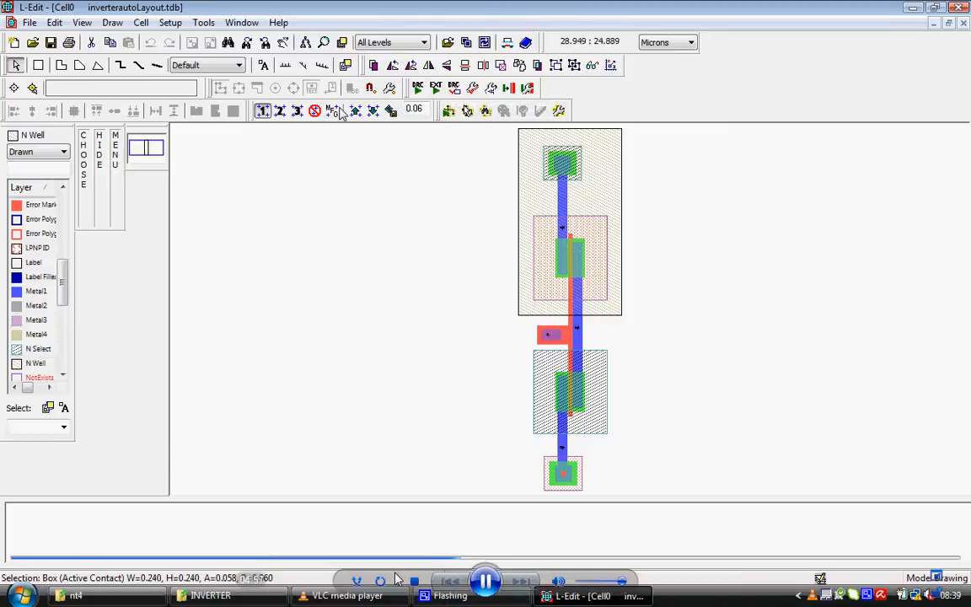
Run Extract on the active inverter cell again and save the layout file
left_click(434, 91)
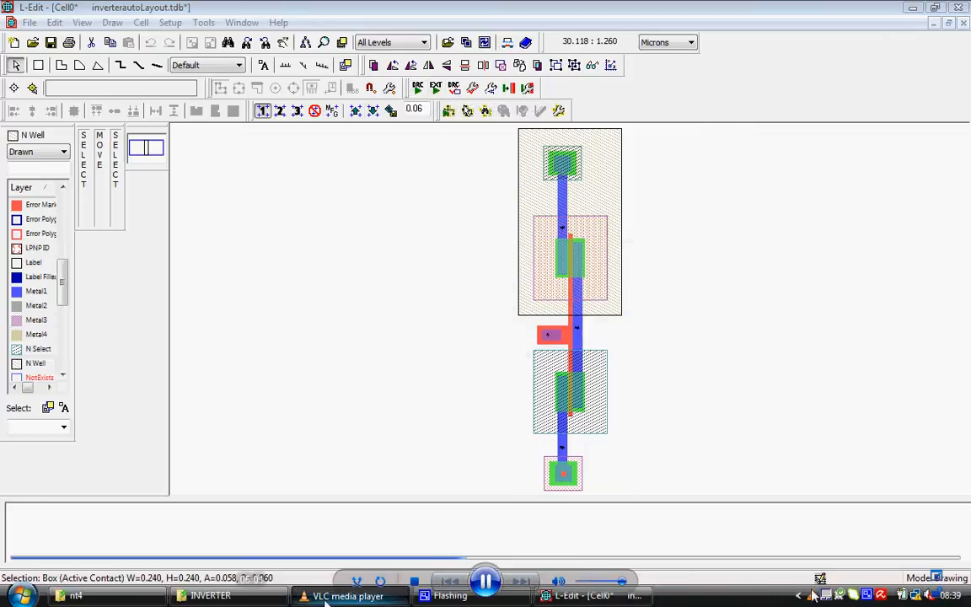
left_click(51, 42)
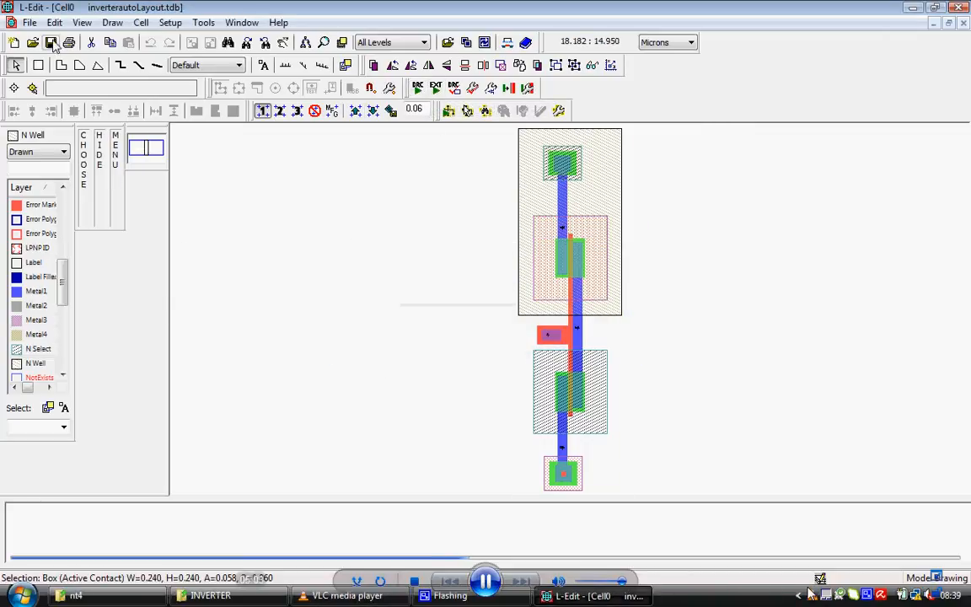
Switch from L-Edit to T-Spice and insert a library file command for Generic_025.lib with library section tt
left_click(912, 9)
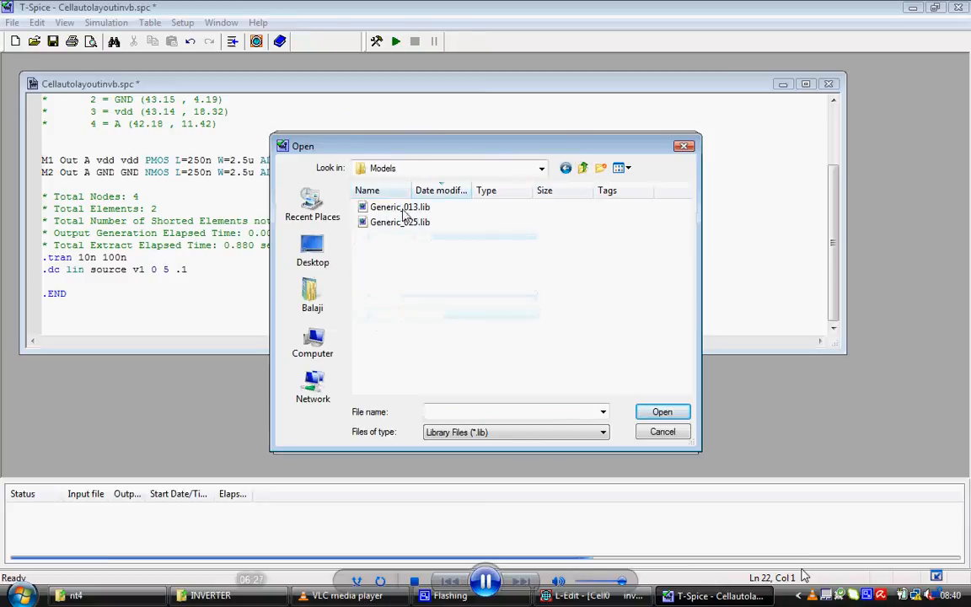
left_click(655, 415)
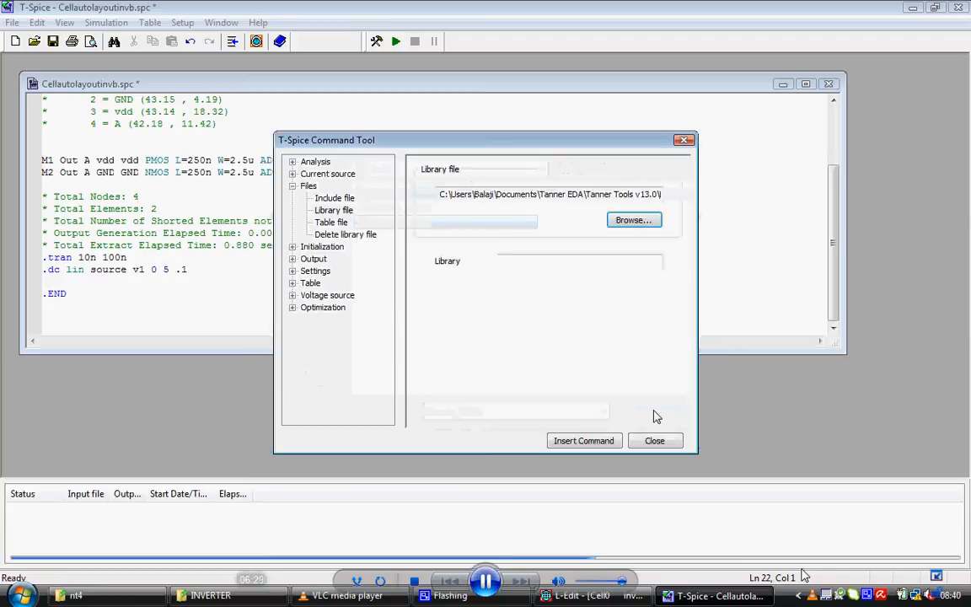
left_click(555, 260)
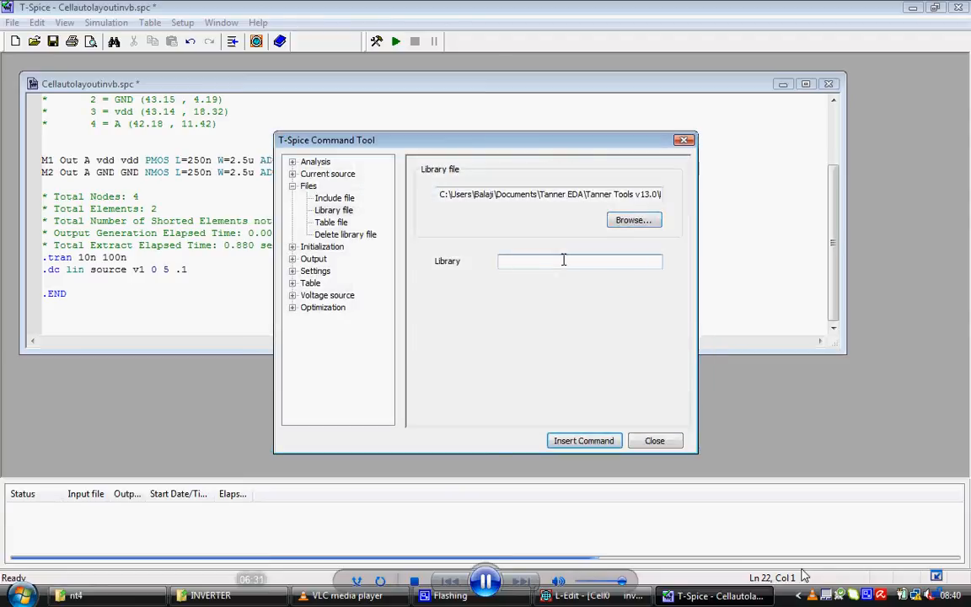
type("tt")
left_click(584, 441)
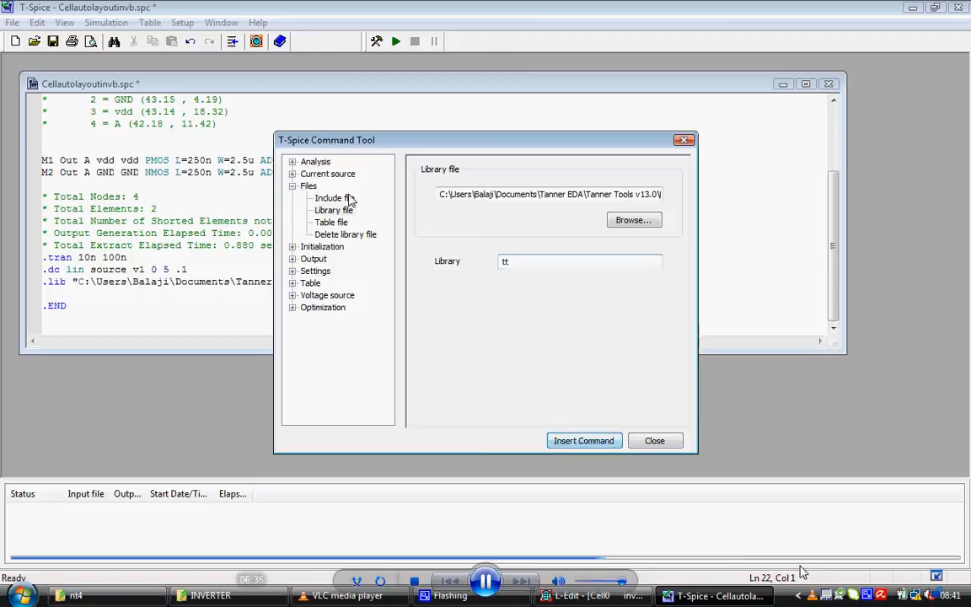
Set up a pulse voltage source named v1 with positive terminal A and negative terminal GND
left_click(292, 185)
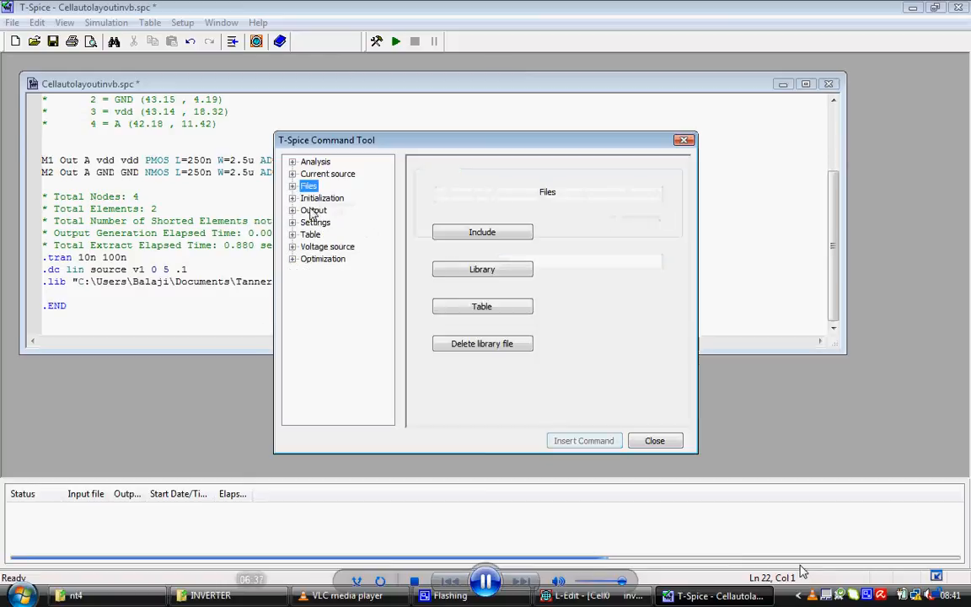
left_click(319, 247)
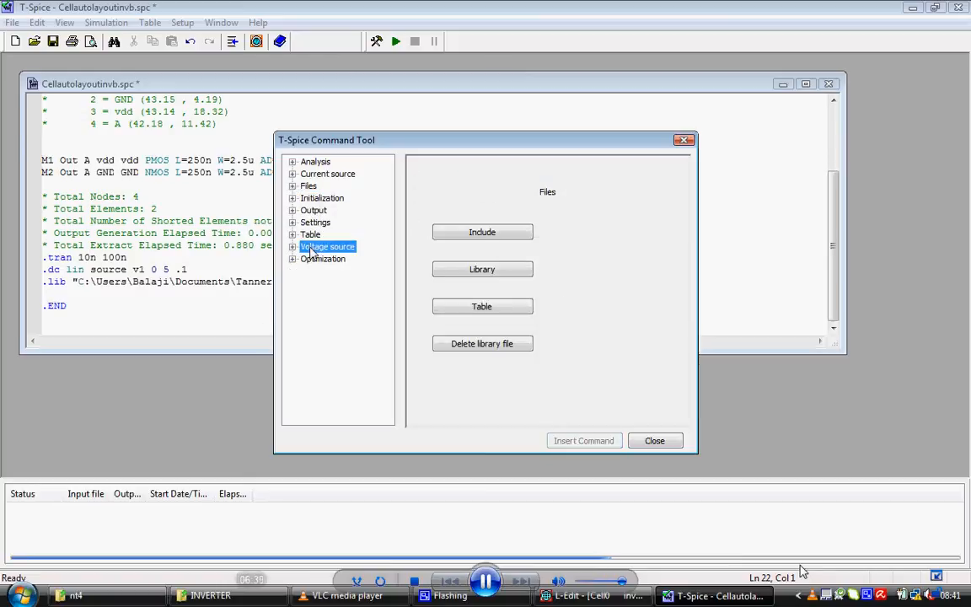
left_click(501, 271)
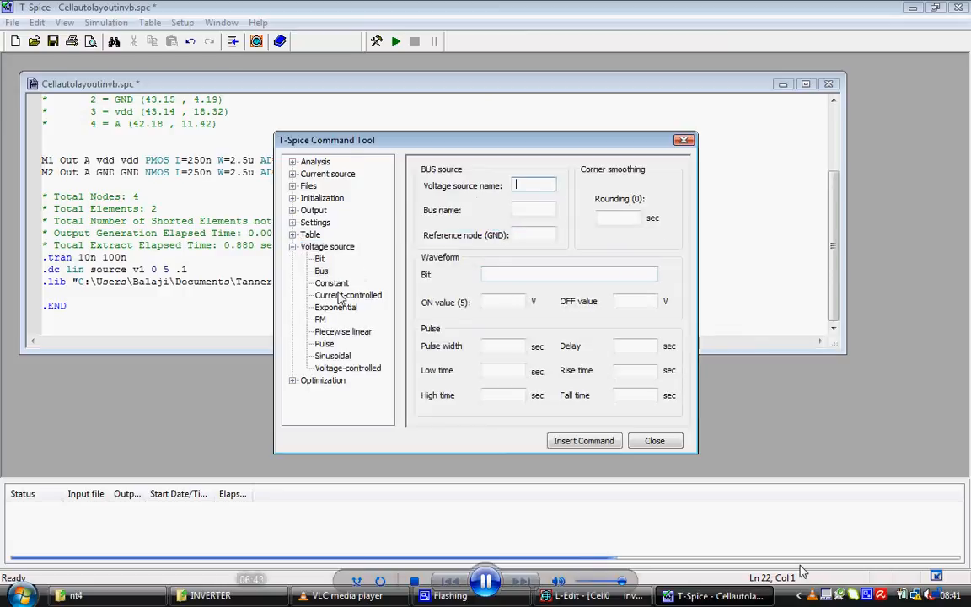
left_click(319, 258)
left_click(324, 344)
left_click(572, 192)
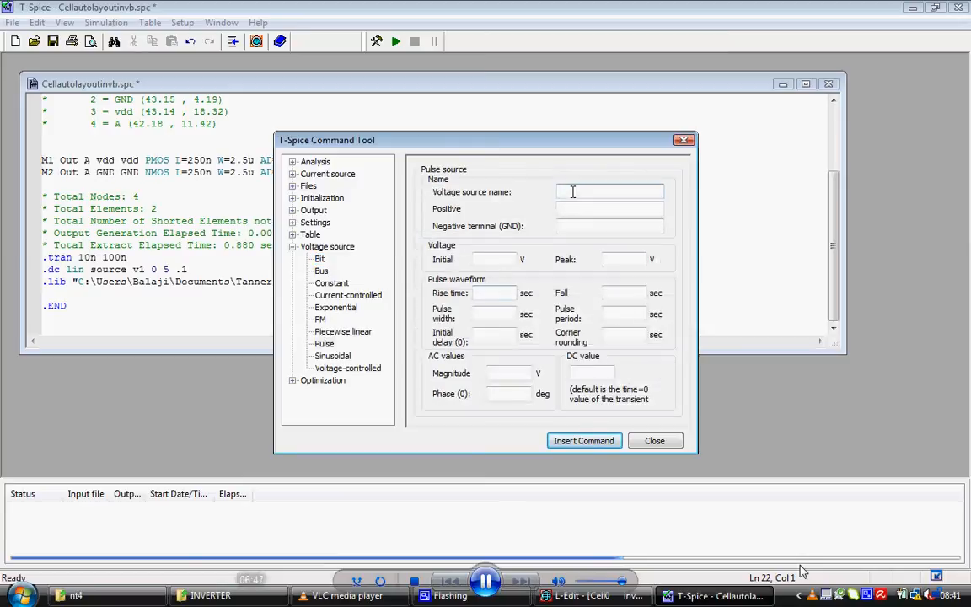
type("v1")
left_click(573, 212)
type("a")
key("BackSpace")
type("A")
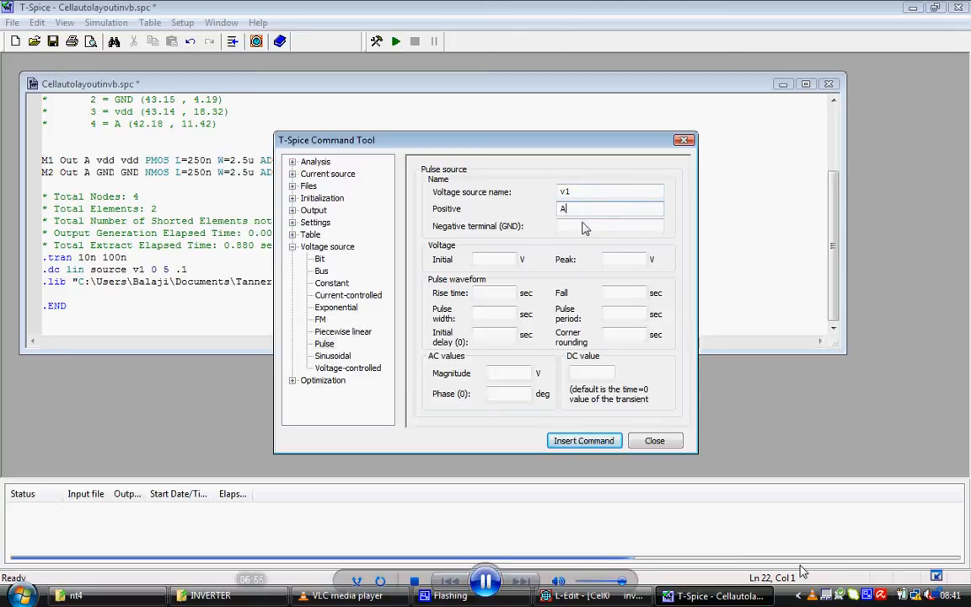
type("GND")
Set the v1 pulse source's initial voltage to 0 V and its peak voltage to 5 V
left_click(485, 259)
type("0")
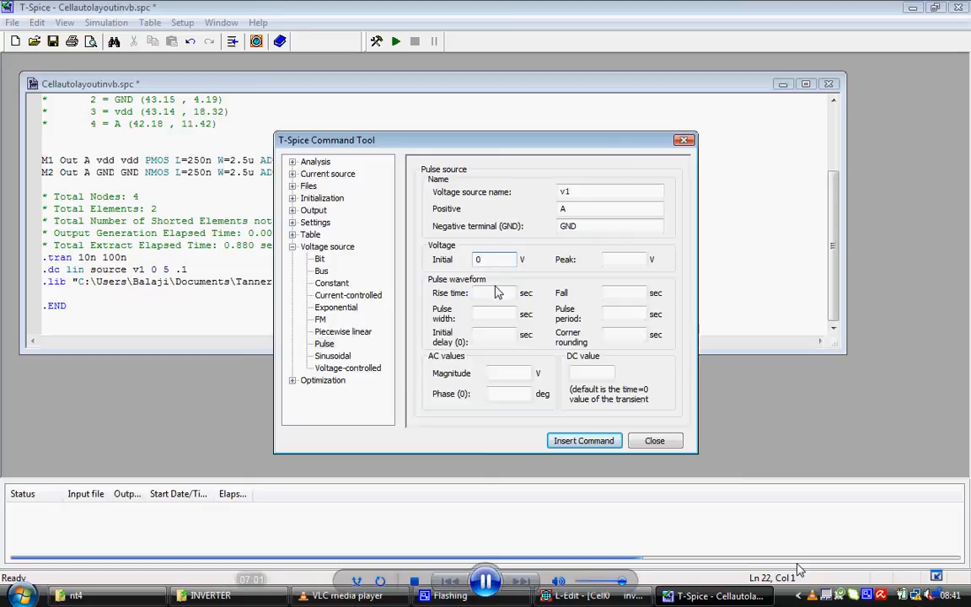
left_click(616, 257)
type("5")
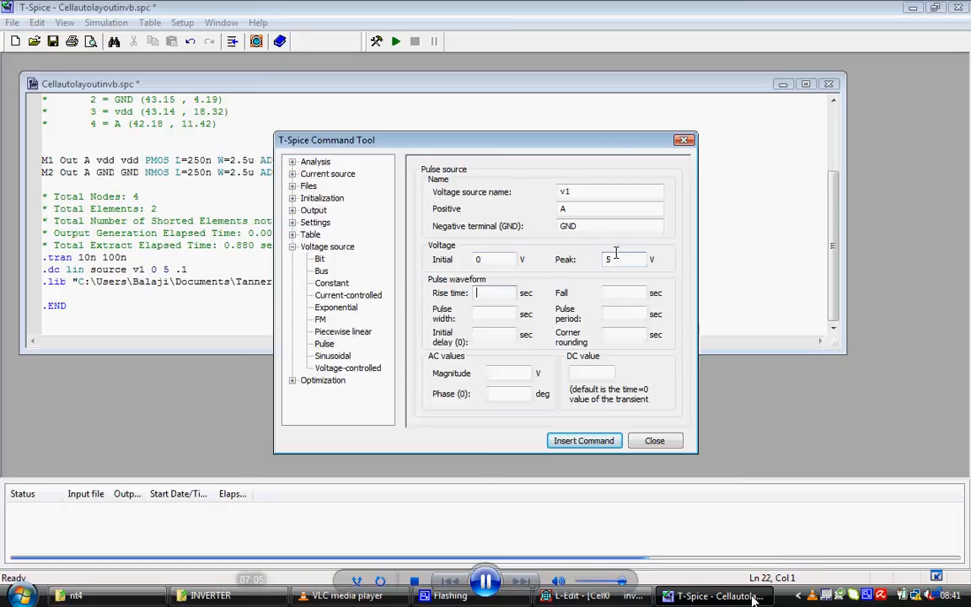
Give pulse source v1 rise and fall times of 1n, pulse width 10n and period 20n, and insert it into the netlist
key("Tab")
type("1n")
key("Caps_Lock")
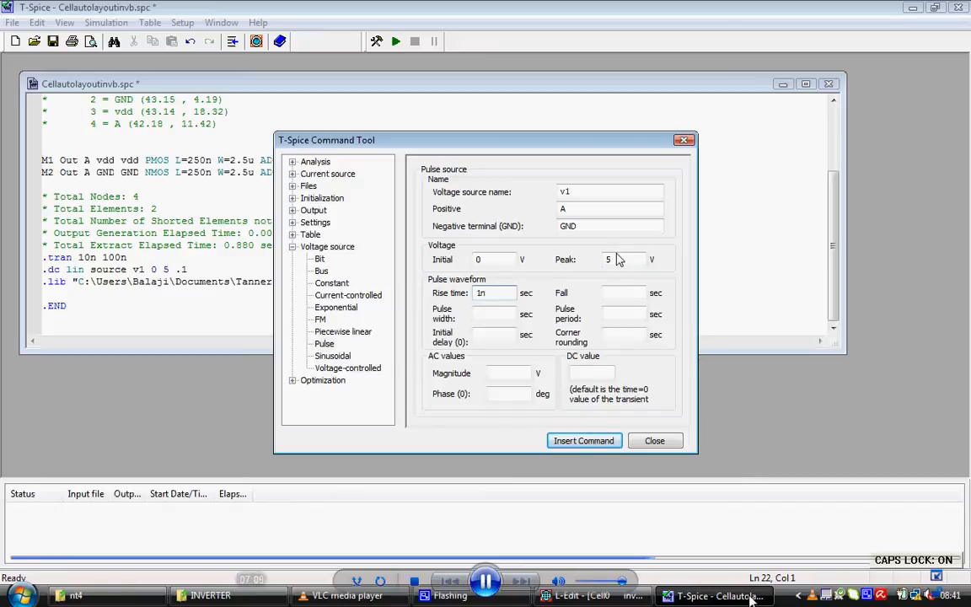
key("Caps_Lock")
type("1n")
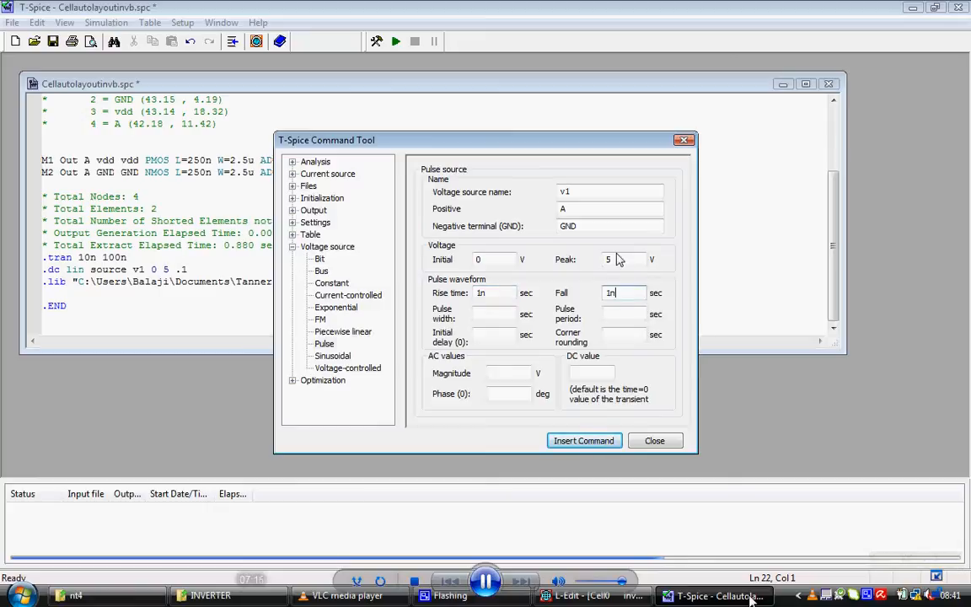
key("Tab")
type("1")
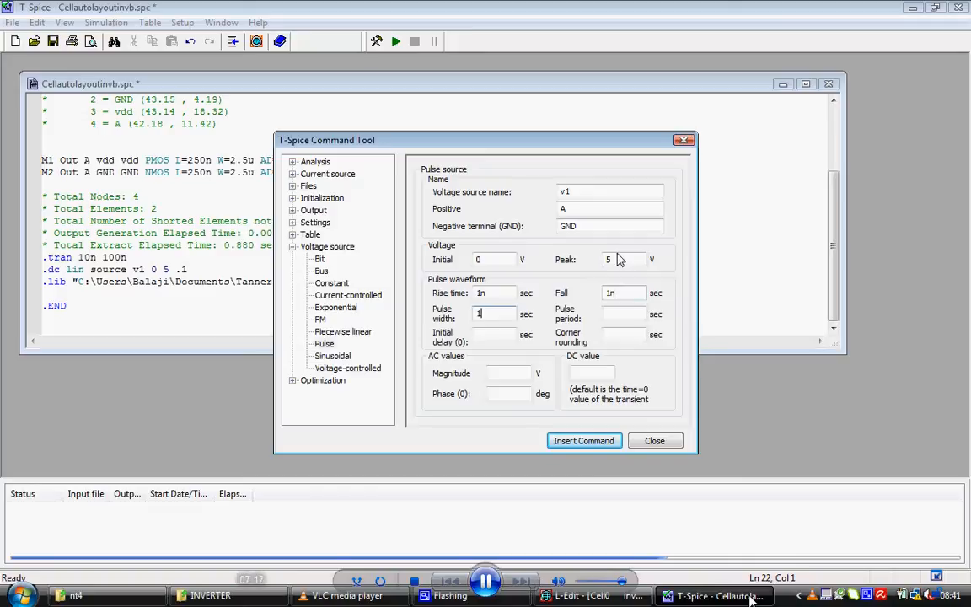
type("0n")
key("Tab")
type("20n")
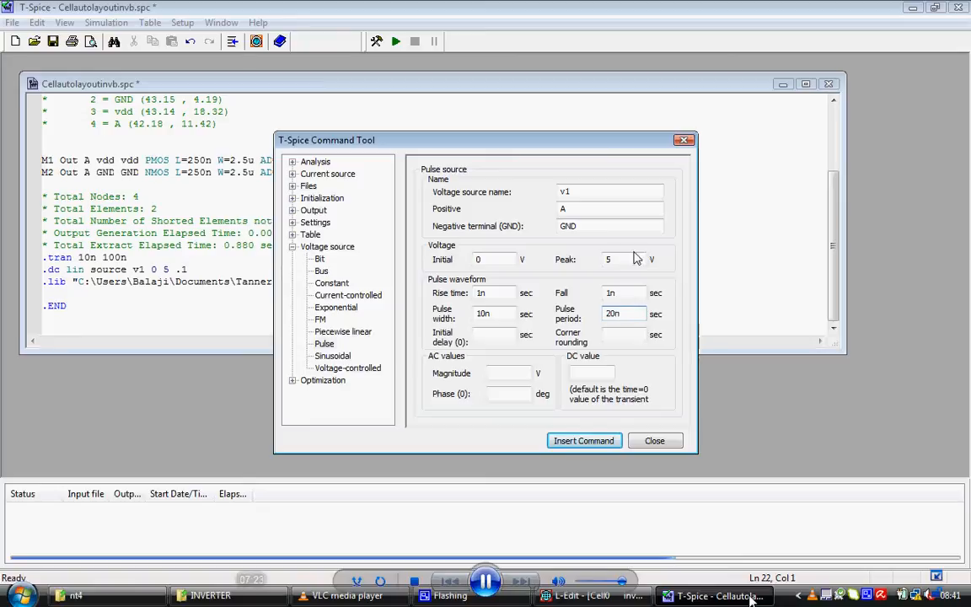
left_click(587, 441)
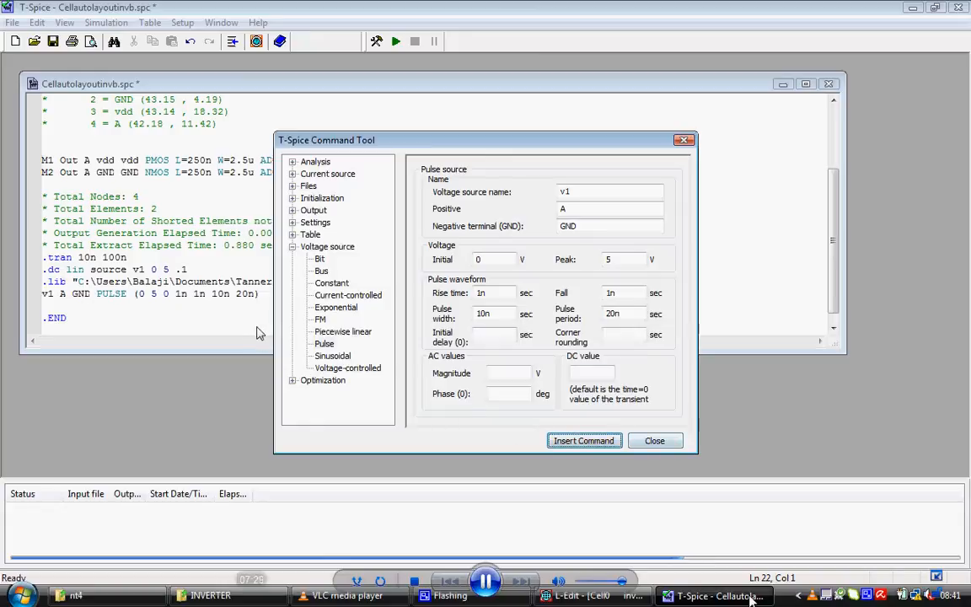
Insert a constant voltage source v2 between vdd and GND with a DC value of 5 V
left_click(330, 283)
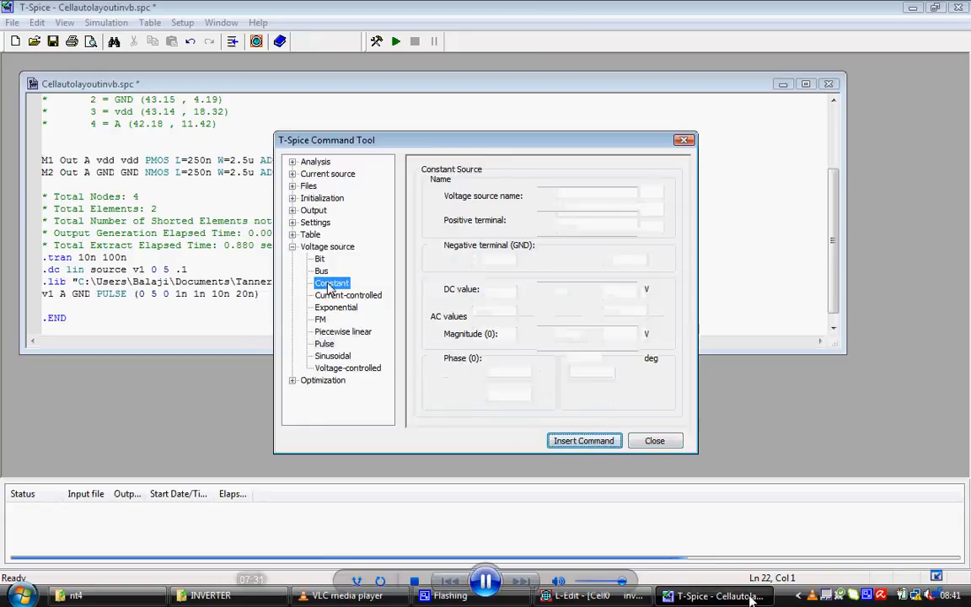
left_click(583, 194)
type("v2")
left_click(582, 217)
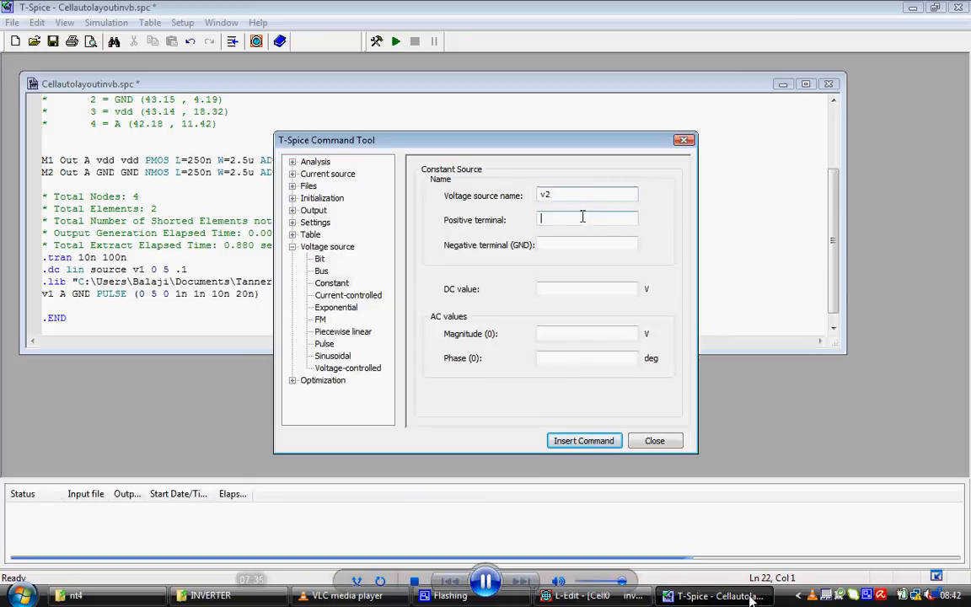
type("vdd")
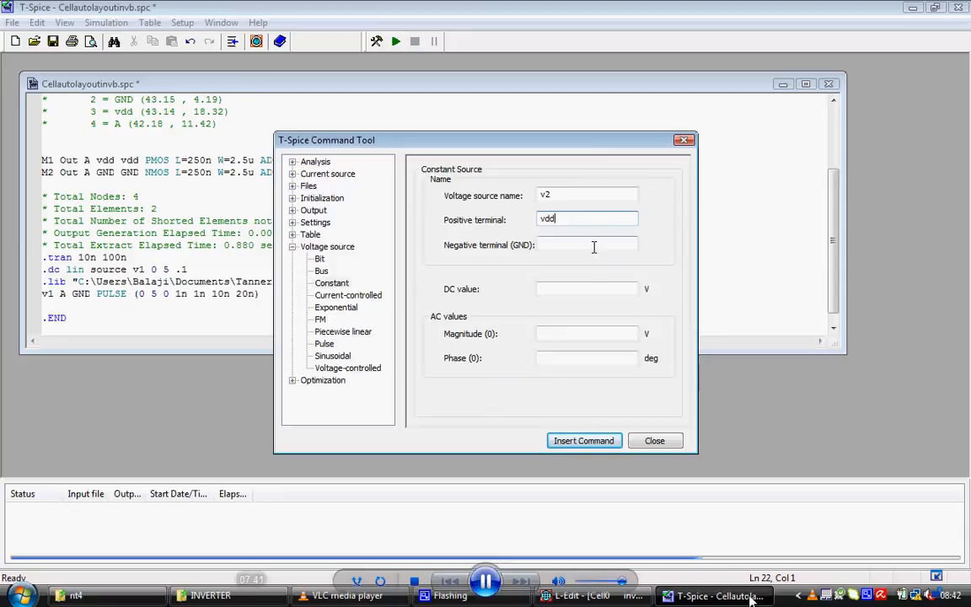
left_click(596, 246)
type("GND")
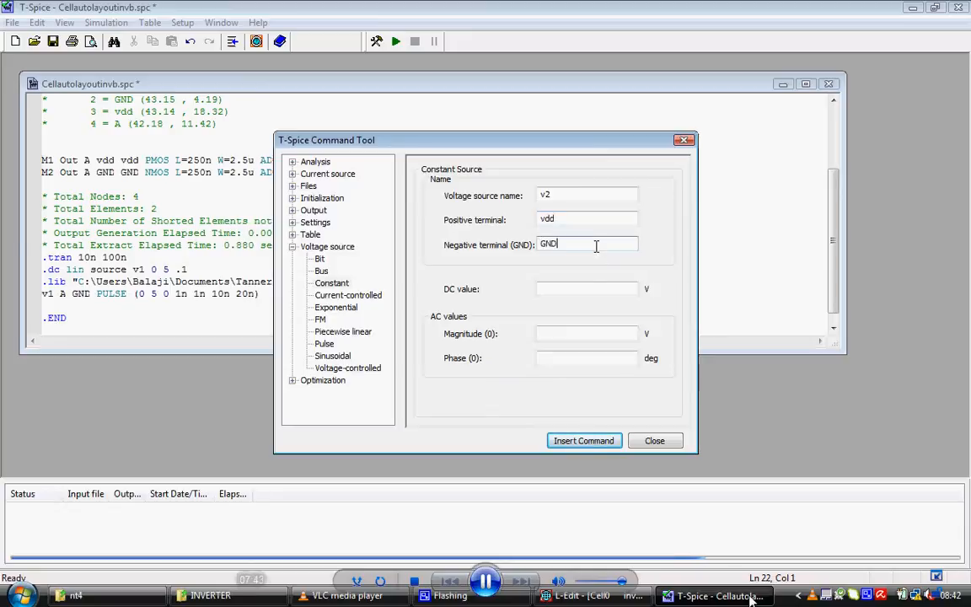
left_click(587, 289)
type("5")
left_click(589, 441)
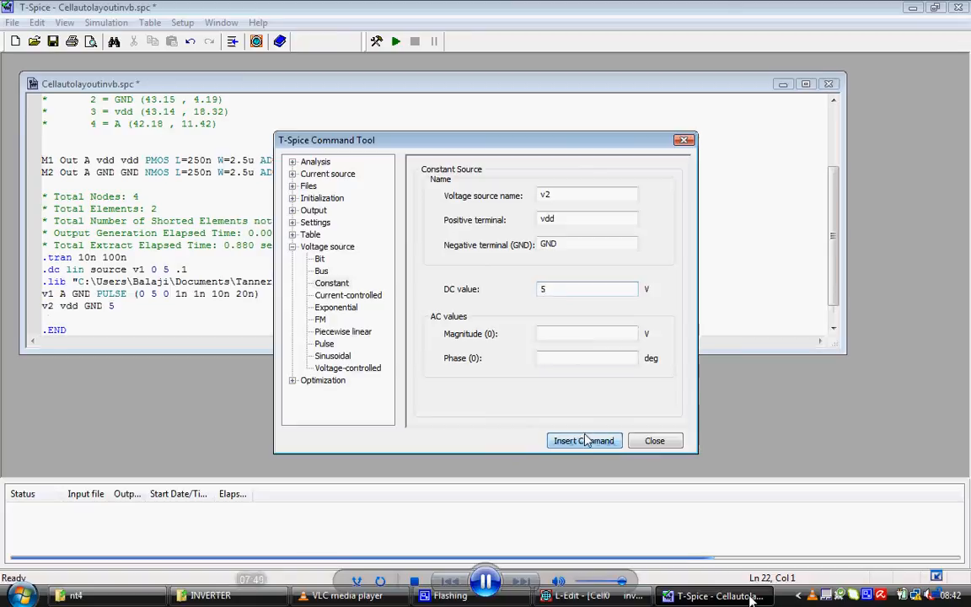
Insert a DC results print command for the voltage at node Out
left_click(292, 247)
left_click(310, 211)
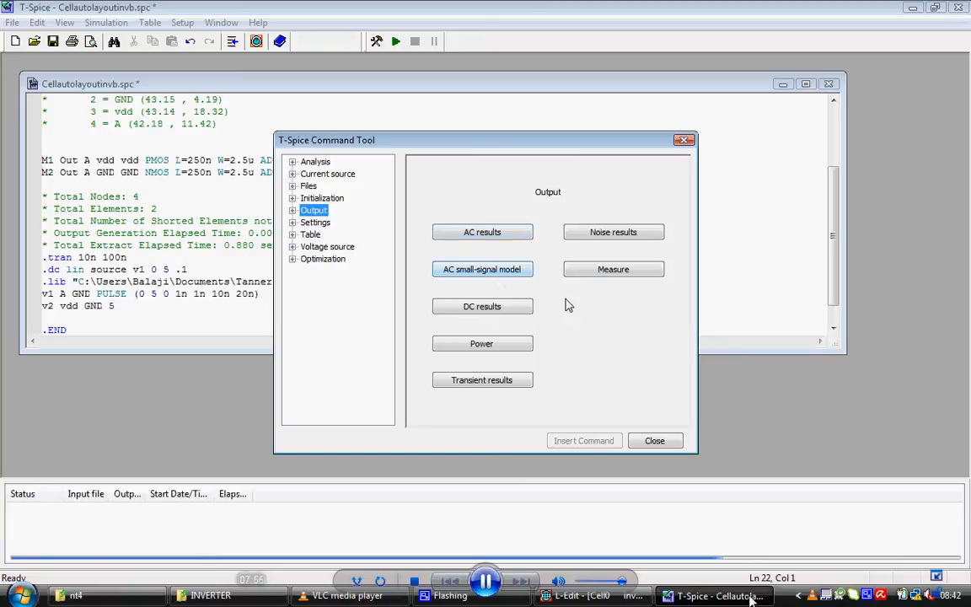
left_click(496, 307)
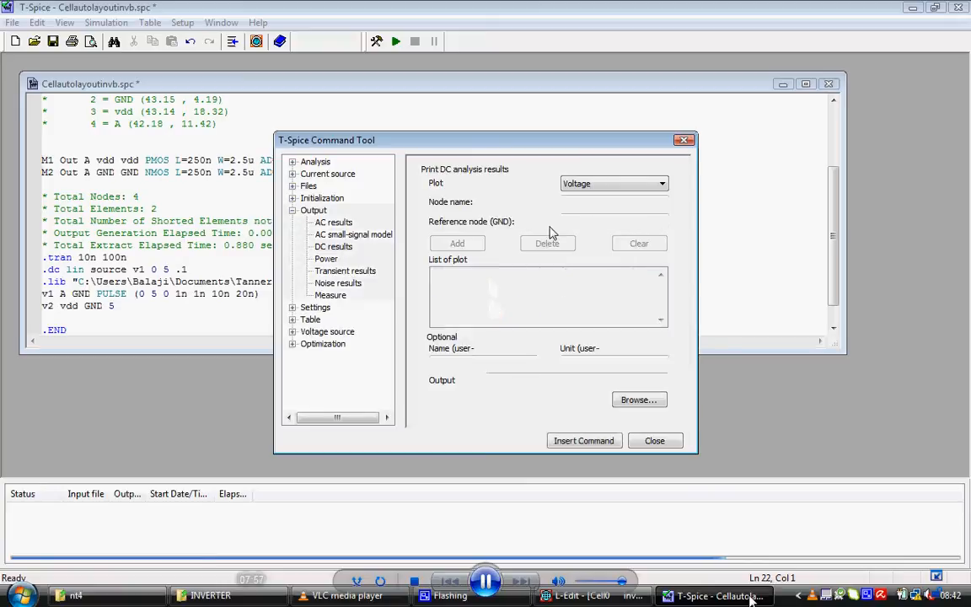
left_click(573, 201)
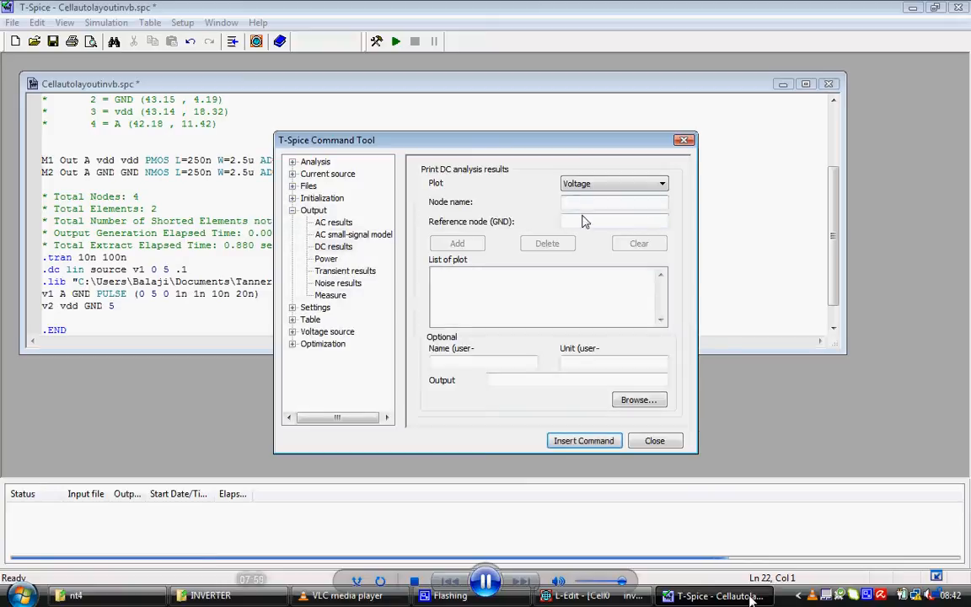
type("Out")
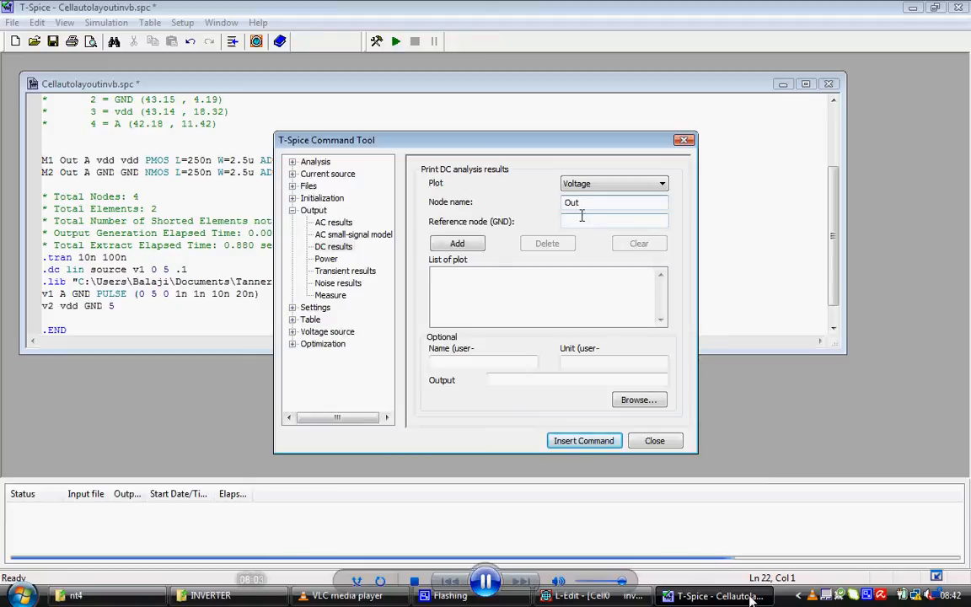
left_click(457, 243)
left_click(576, 440)
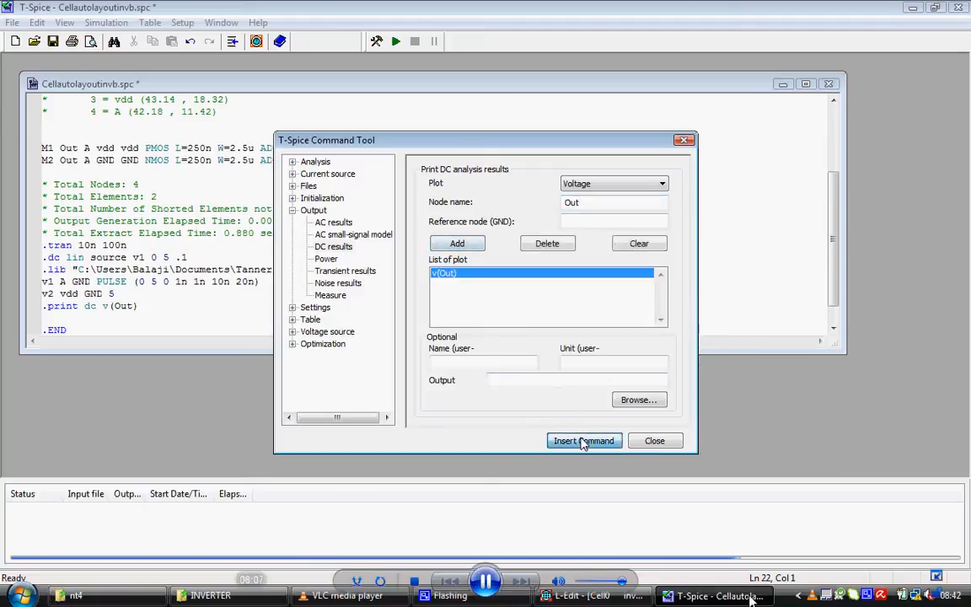
Insert a transient results print command for the voltages at nodes A and Out
left_click(344, 270)
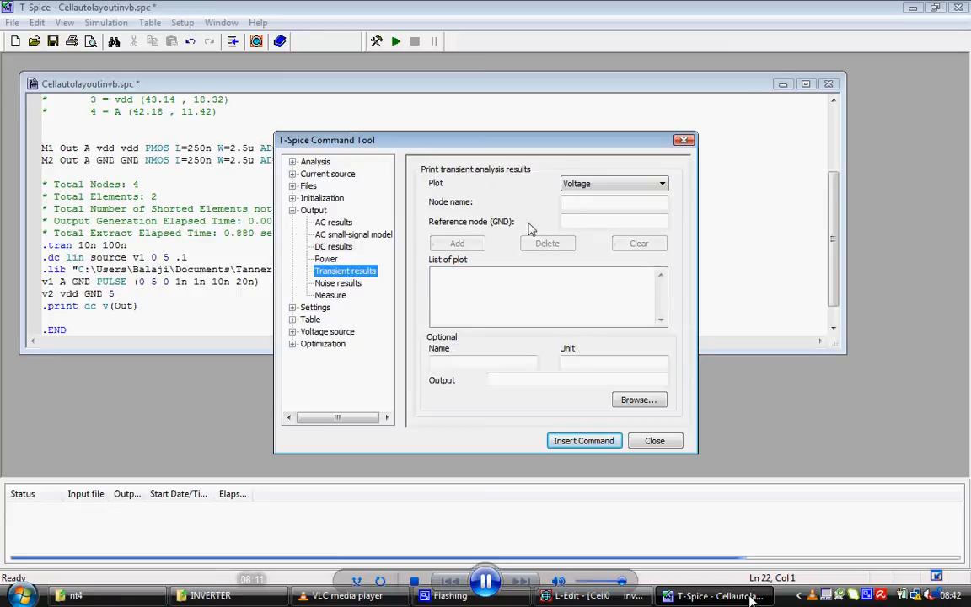
left_click(590, 202)
type("A")
left_click(457, 243)
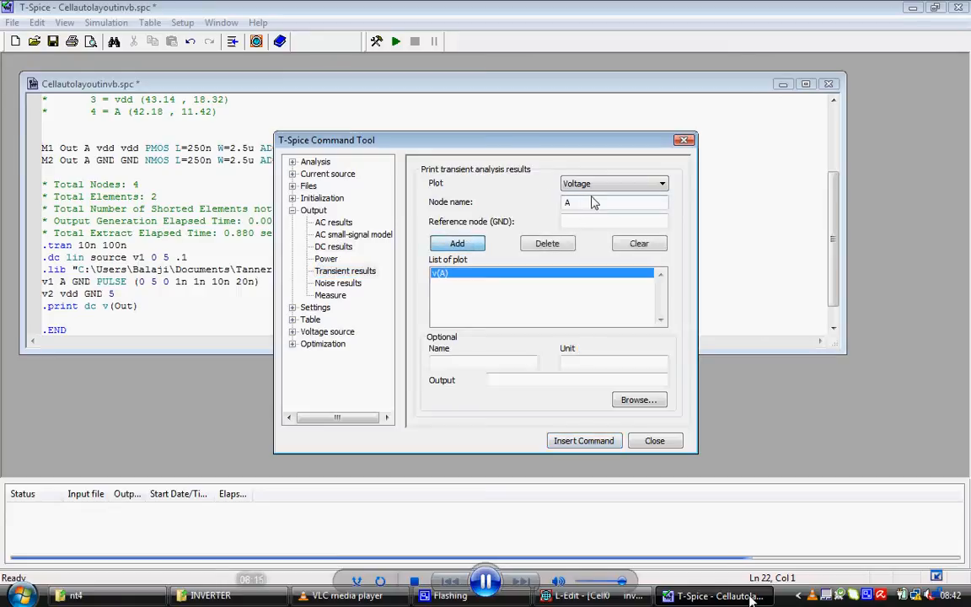
type("Out")
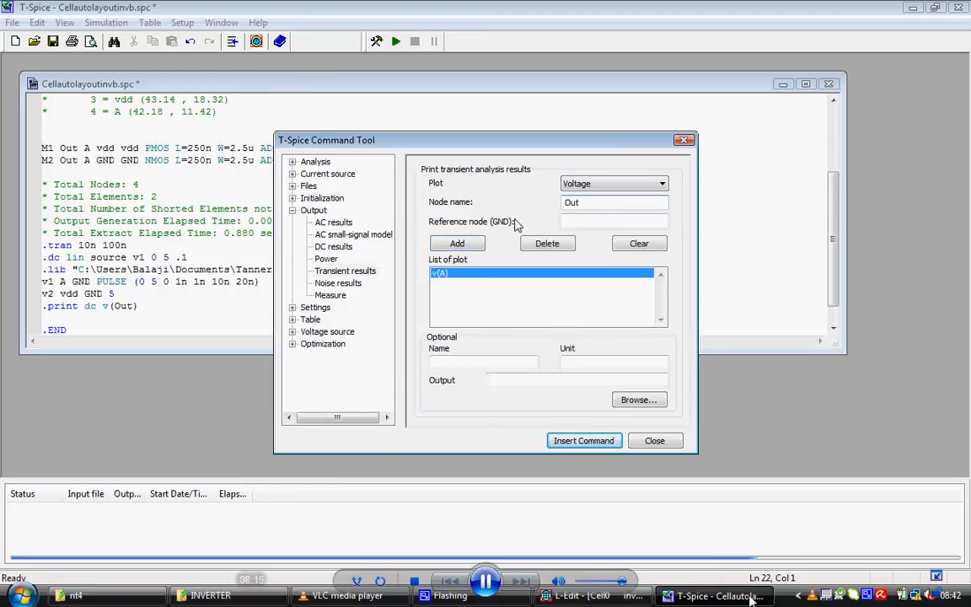
left_click(456, 242)
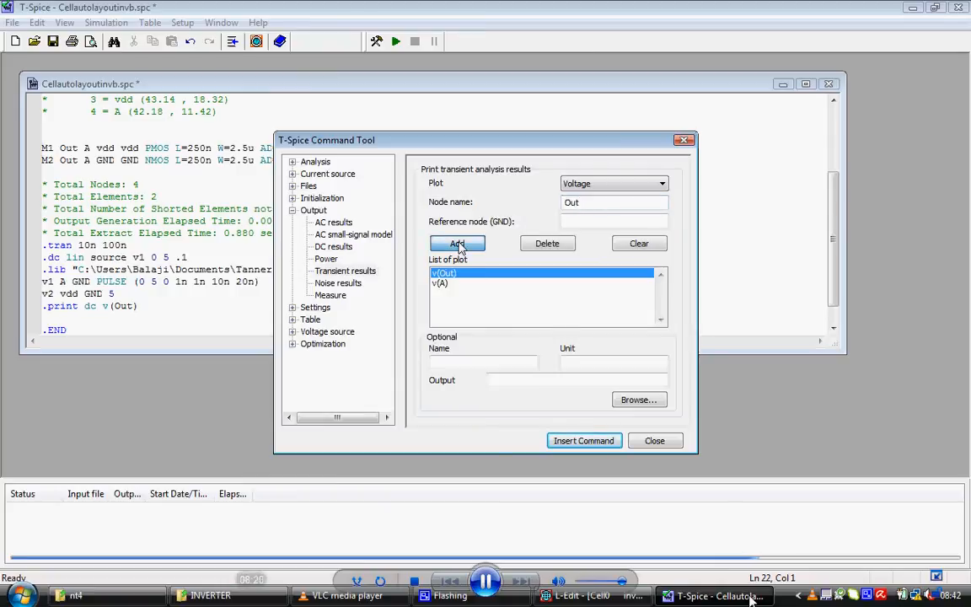
left_click(584, 441)
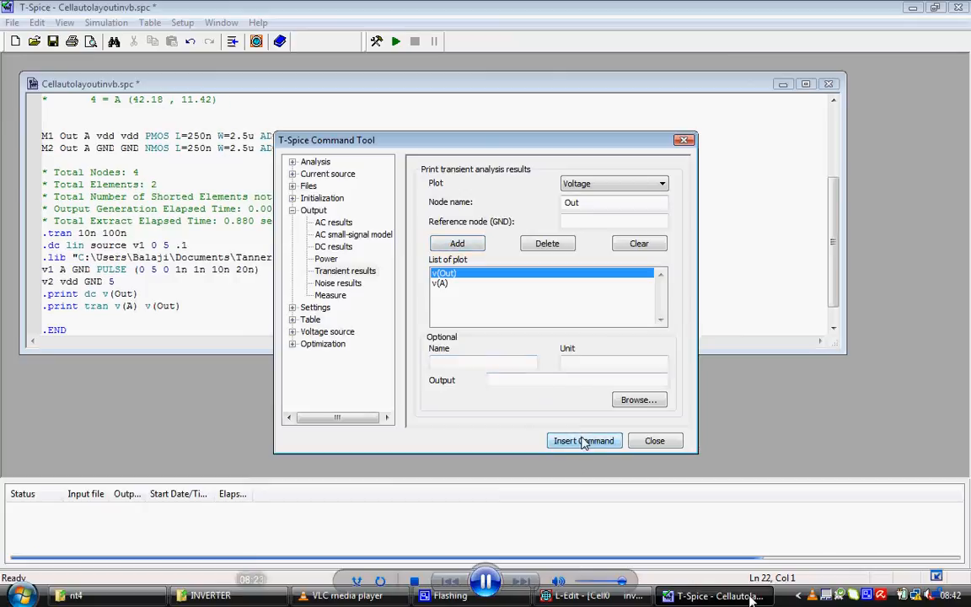
Close the T-Spice Command Tool and add an .op line above .END in the netlist
left_click(654, 441)
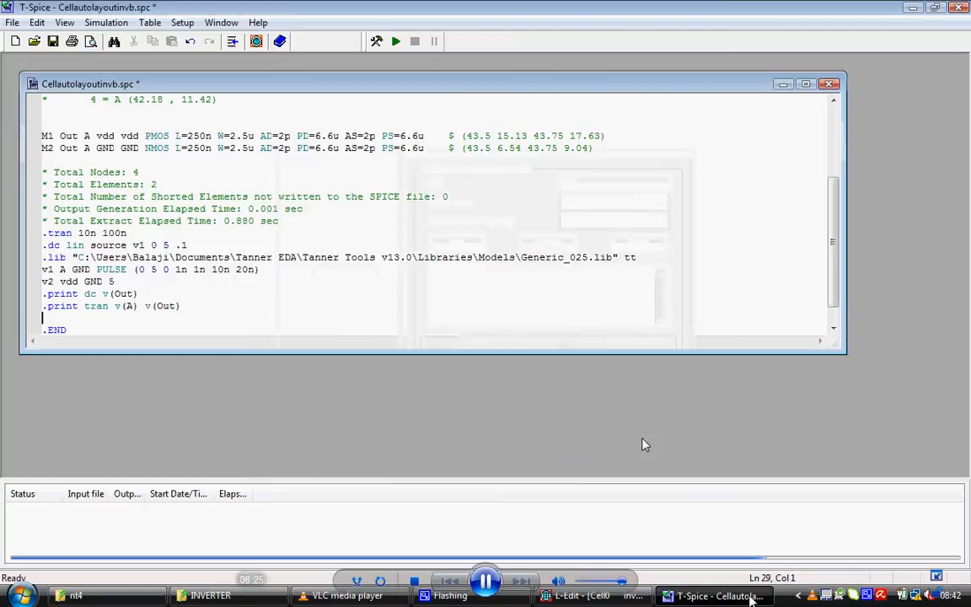
type(".")
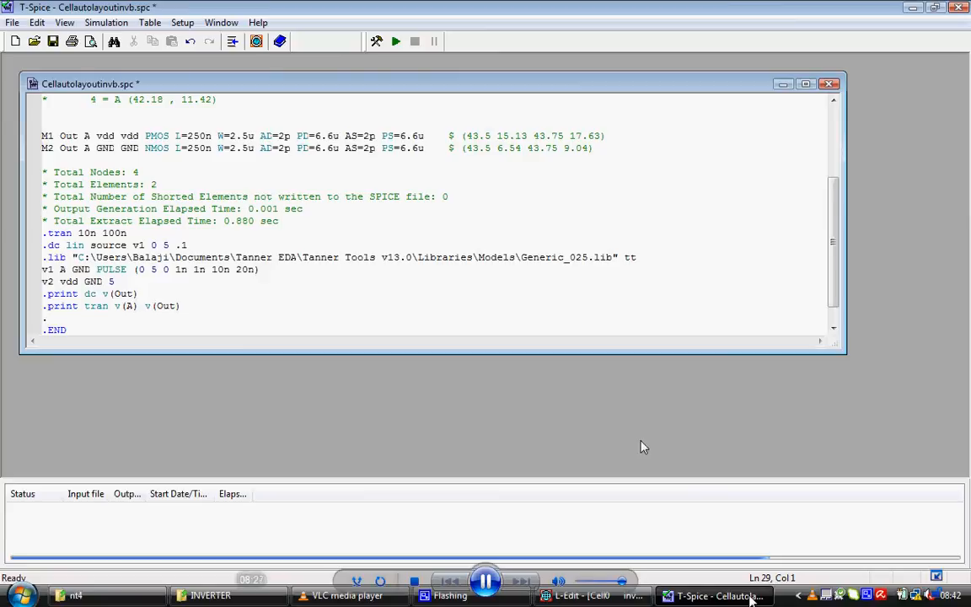
type("op")
Save the netlist Cellautolayoutinvb.spc and run the simulation
left_click(53, 43)
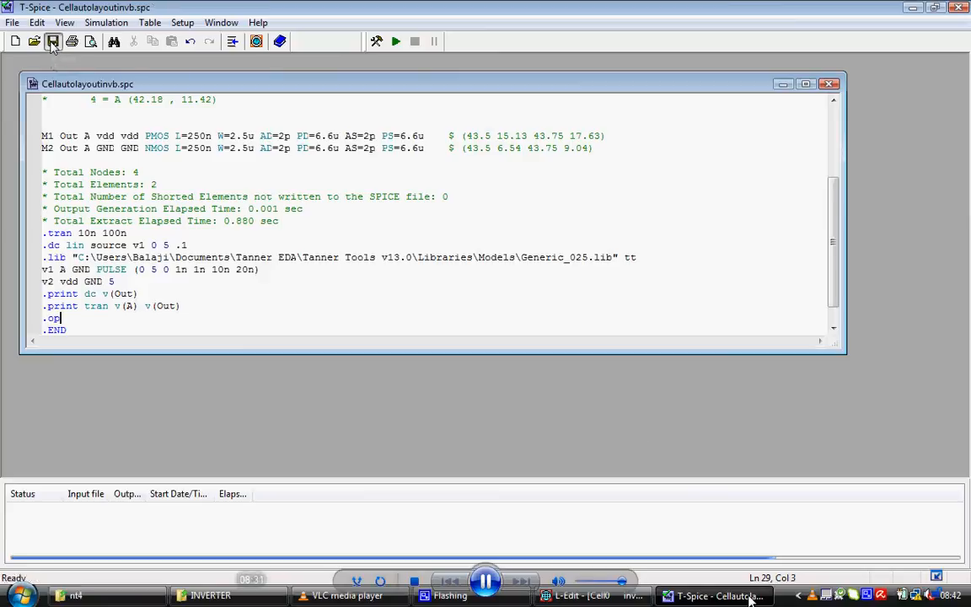
left_click(396, 42)
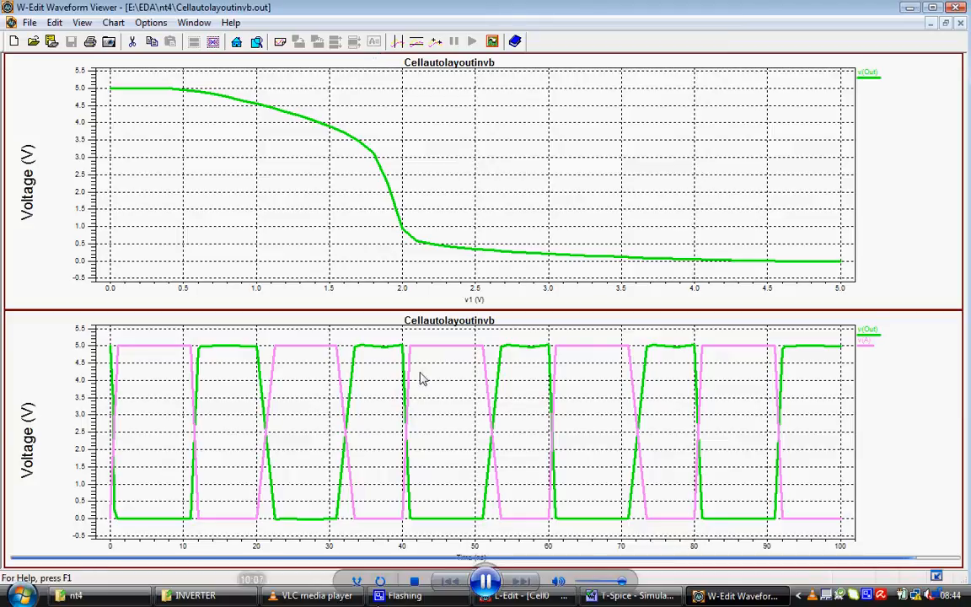
Split the transient chart into separate v(Out) and v(A) charts with data point markers, fitting the traces to the charts
left_click(379, 337)
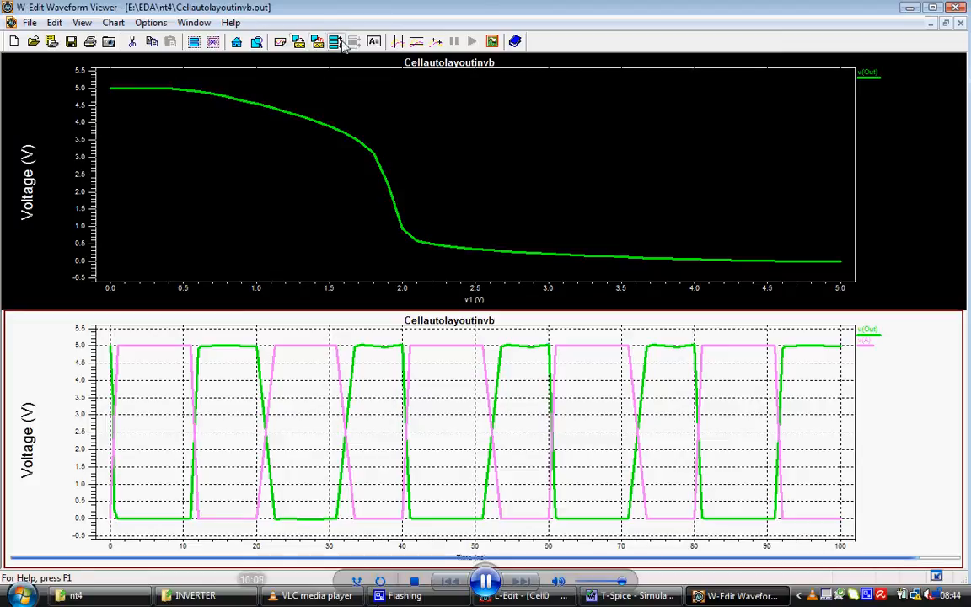
left_click(280, 42)
left_click(193, 41)
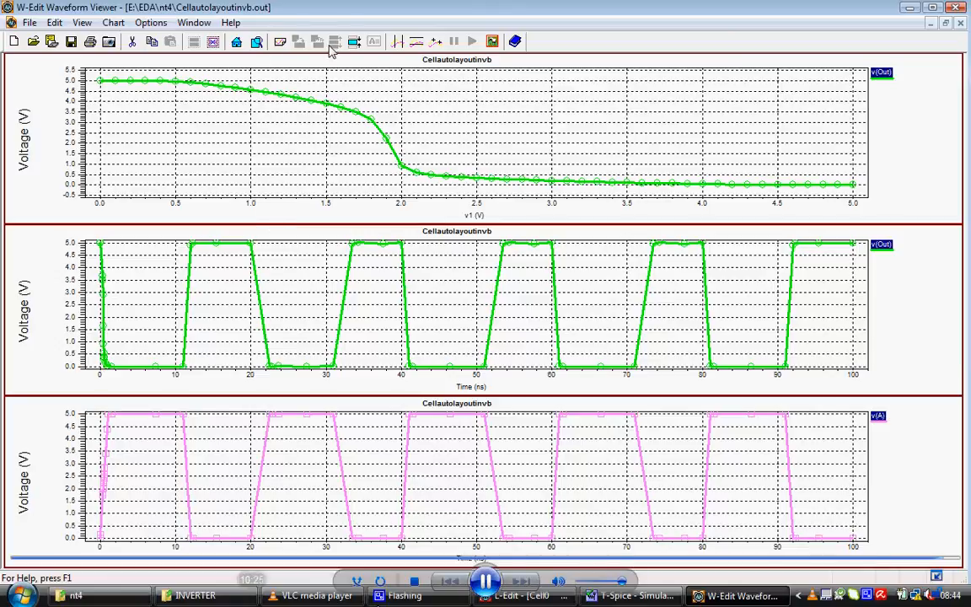
left_click(236, 43)
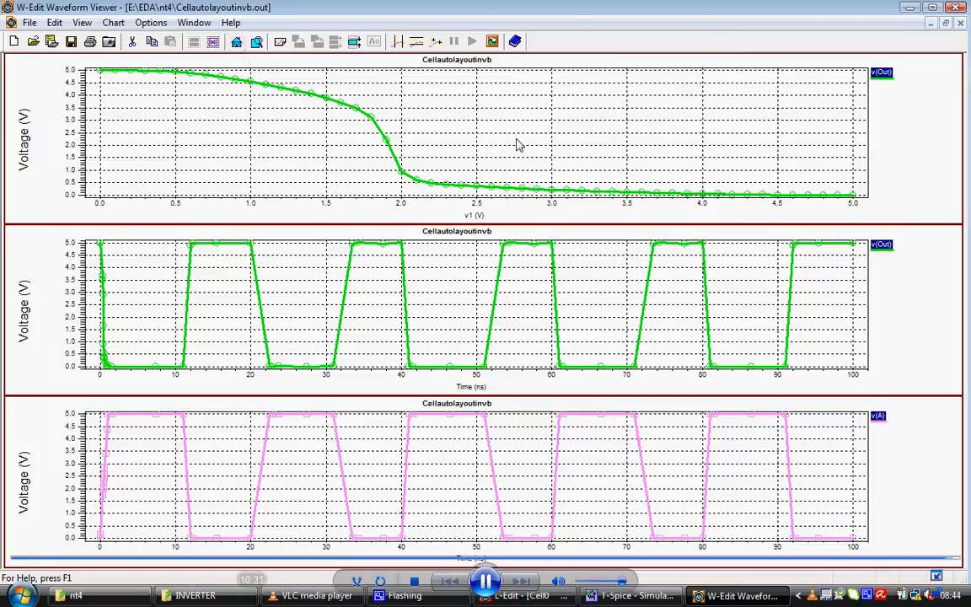
right_click(869, 597)
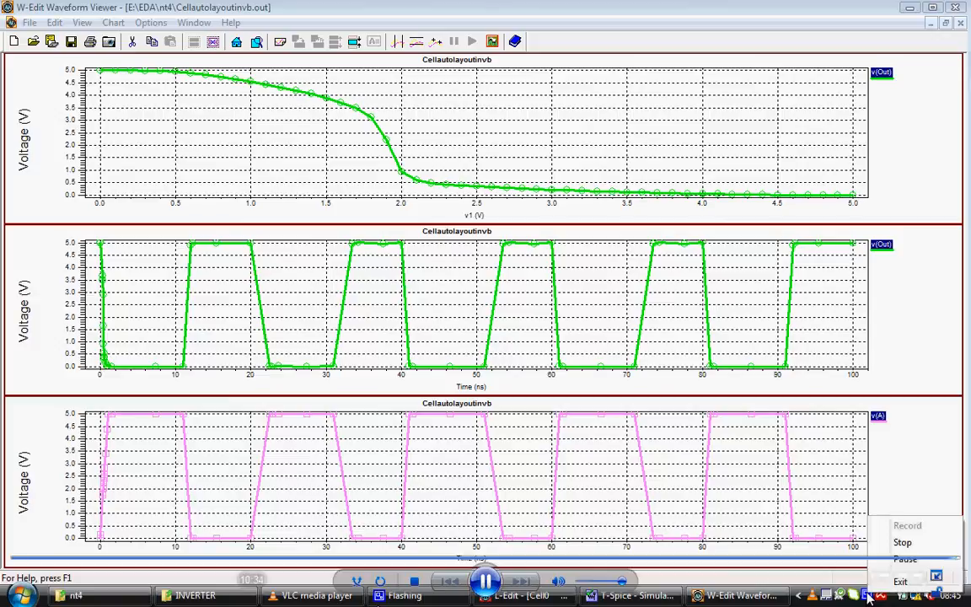
left_click(900, 543)
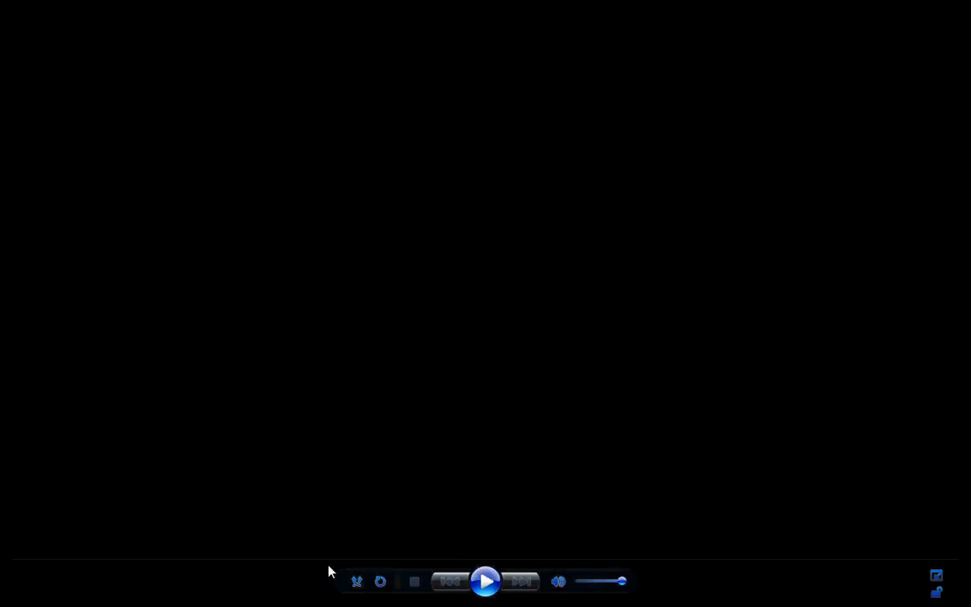
left_click(485, 581)
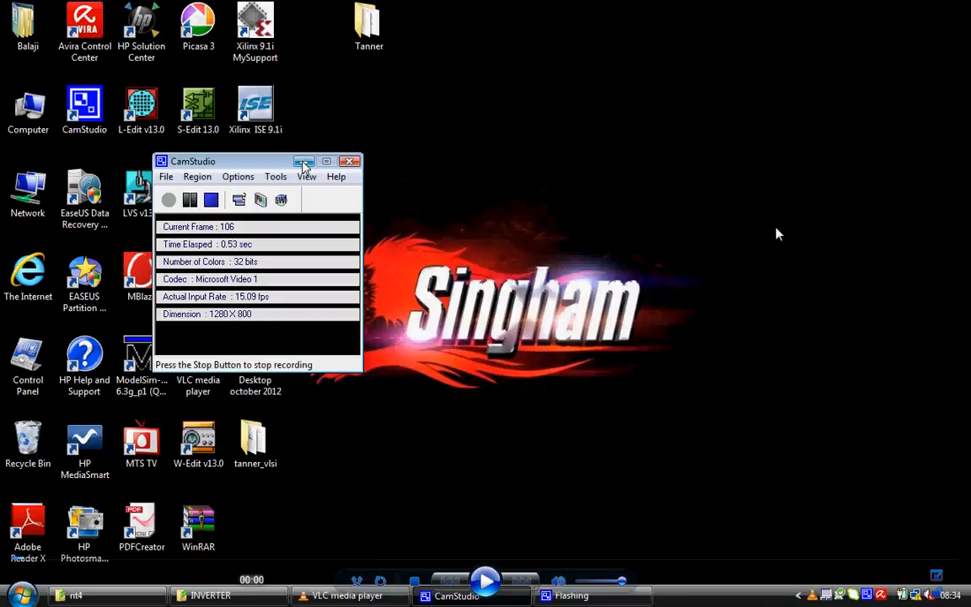
left_click(935, 577)
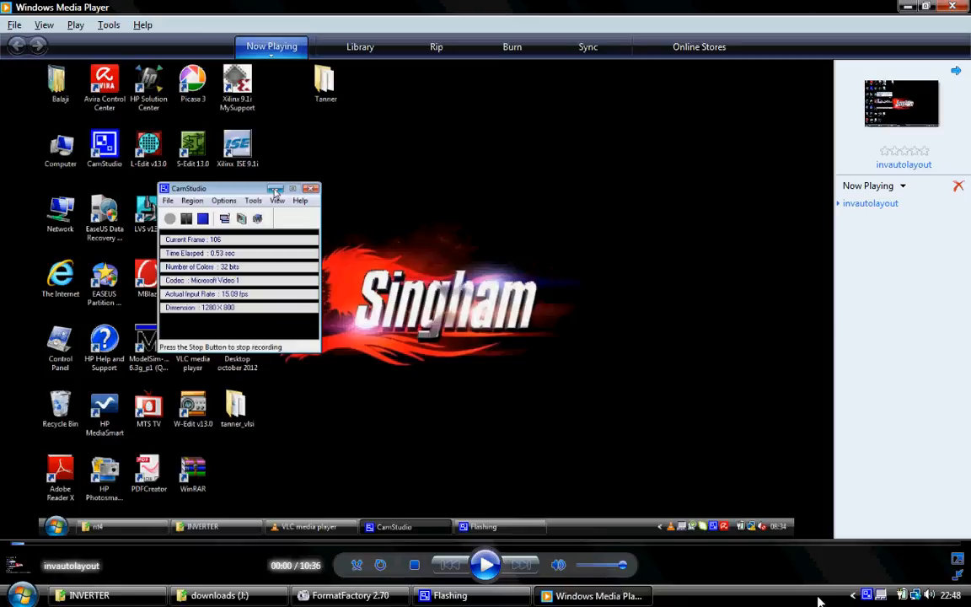
right_click(867, 594)
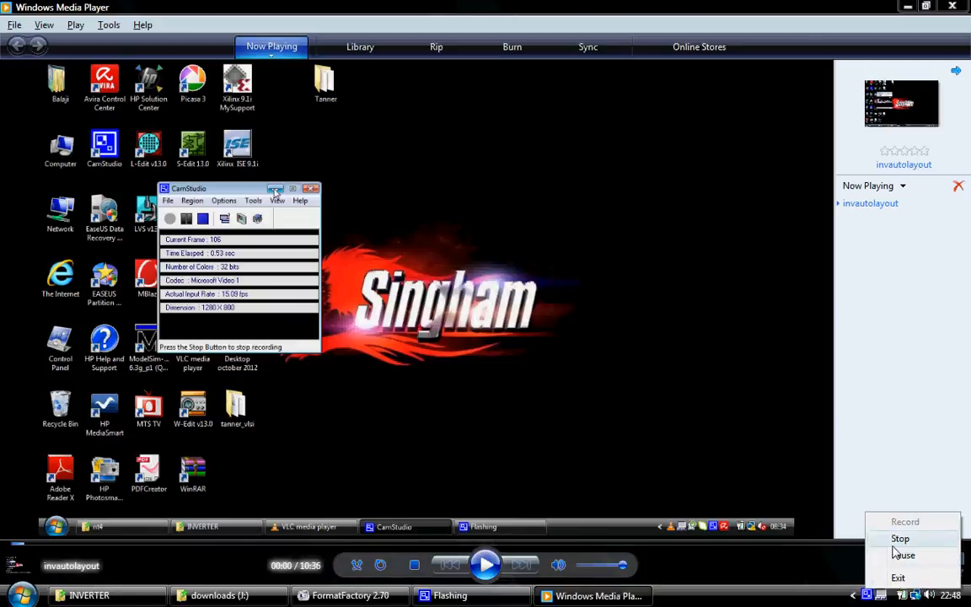